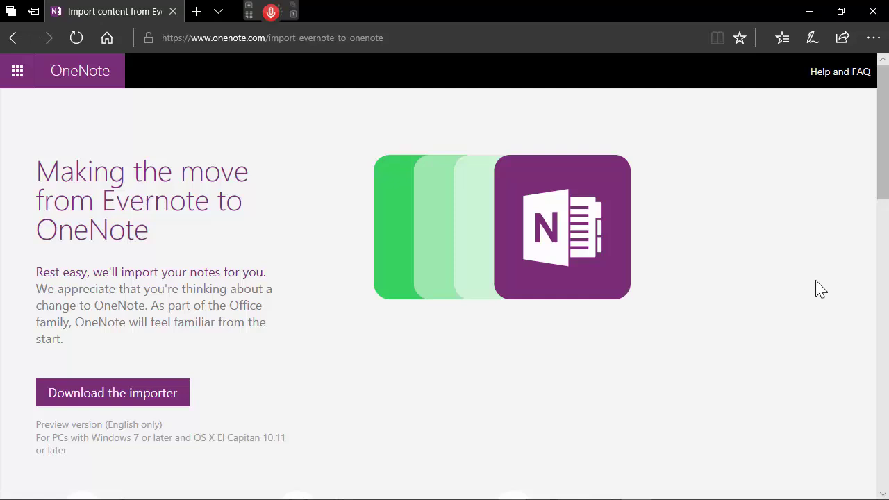
# - Download and run the OneNote Importer, accepting its license terms to get started
pyautogui.moveTo(382, 12)
pyautogui.click(132, 395)
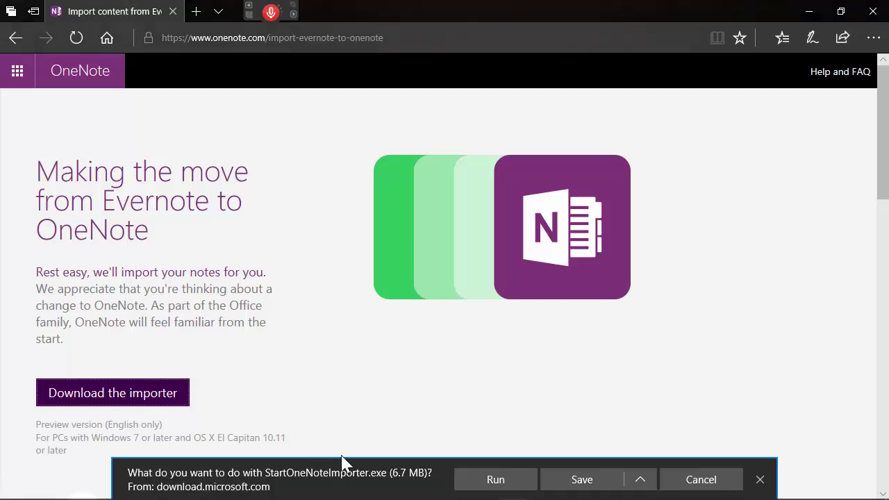
pyautogui.click(496, 479)
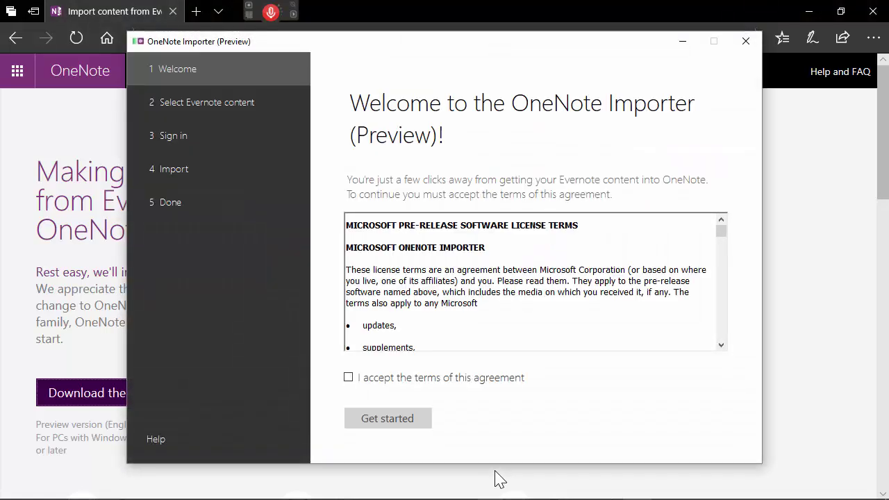
pyautogui.click(349, 378)
pyautogui.click(380, 421)
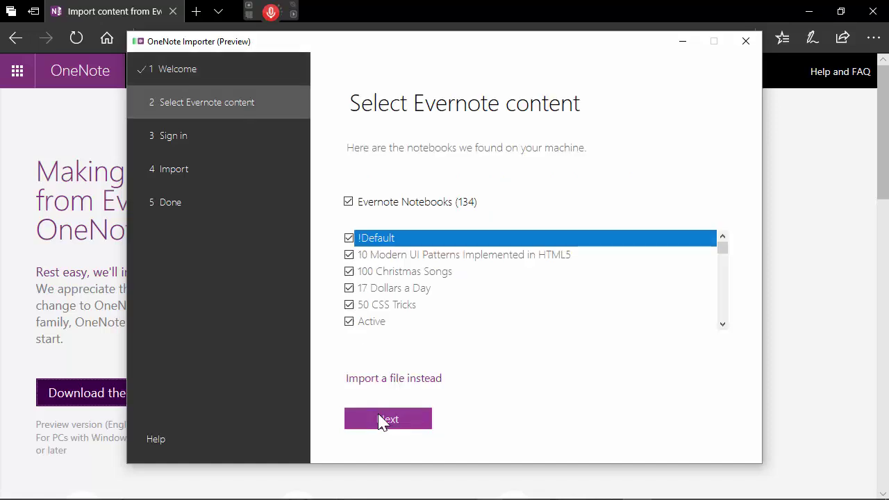
# - Deselect all Evernote notebooks found on the machine
pyautogui.click(349, 238)
pyautogui.click(348, 255)
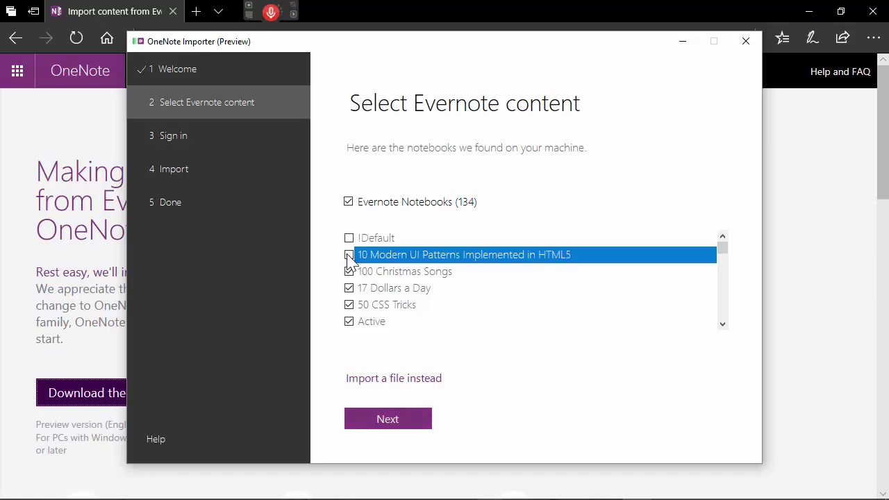
pyautogui.click(349, 272)
pyautogui.click(349, 288)
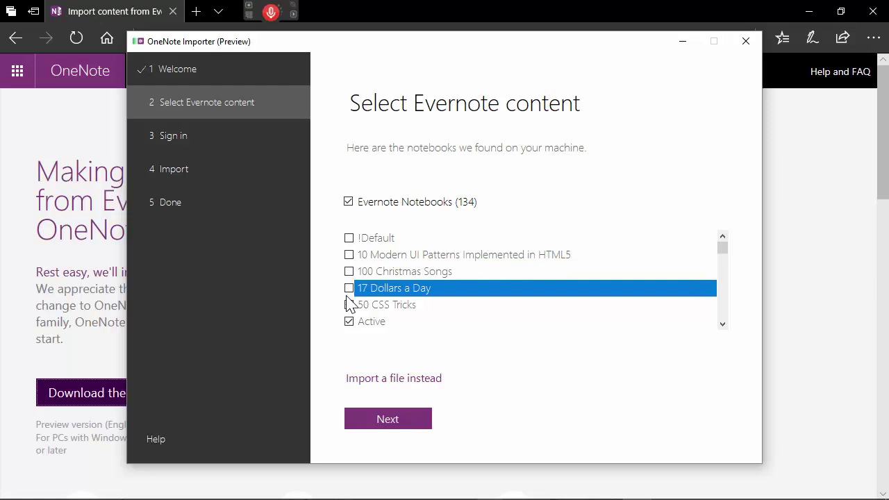
pyautogui.click(349, 305)
pyautogui.click(349, 322)
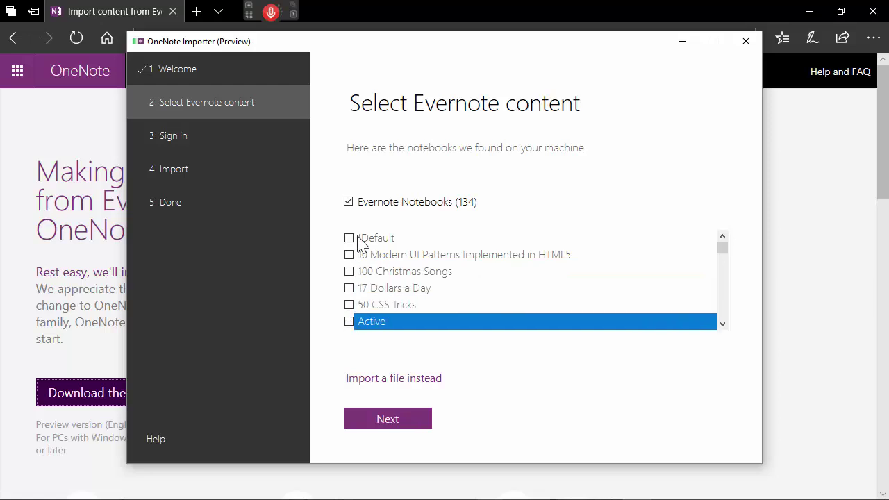
pyautogui.click(348, 202)
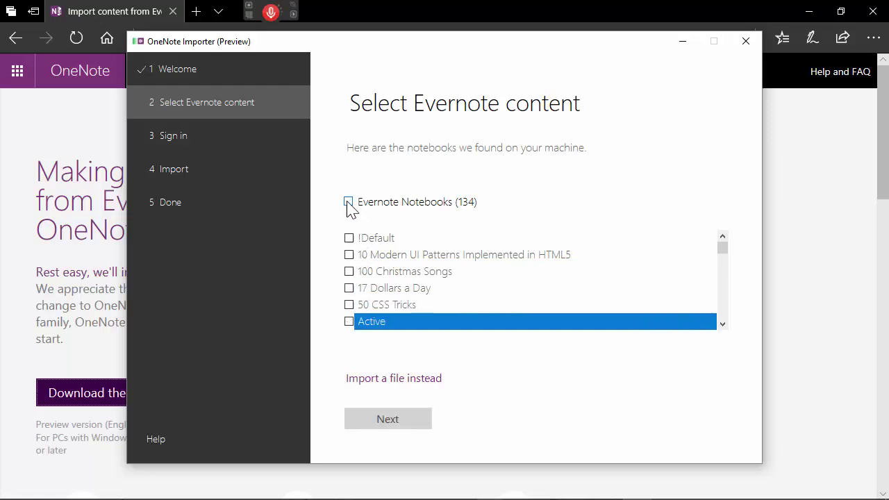
# - Select only the Blog and Posted Blog notebooks for import and proceed to the sign-in stage
pyautogui.scroll(-5, 726, 318)
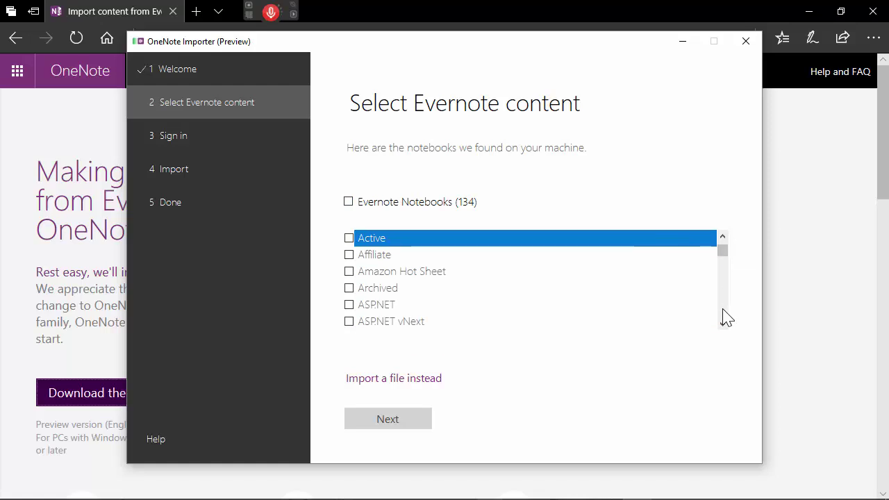
pyautogui.scroll(-1, 726, 317)
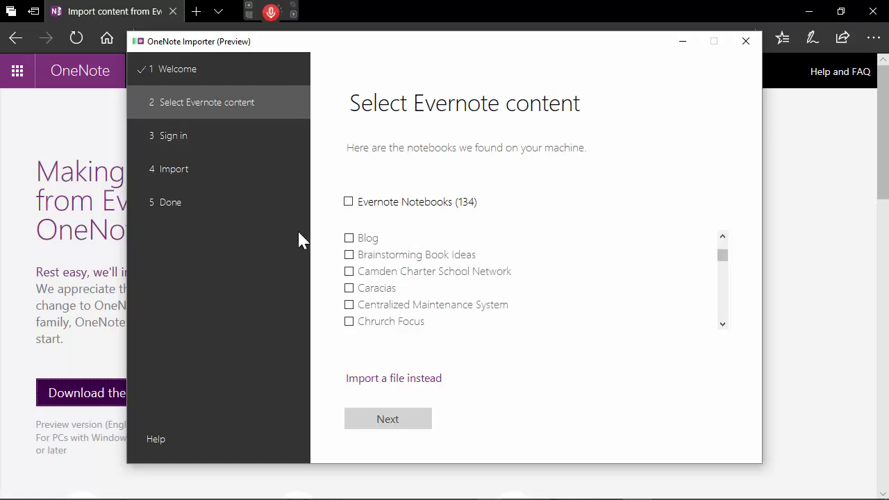
pyautogui.click(349, 239)
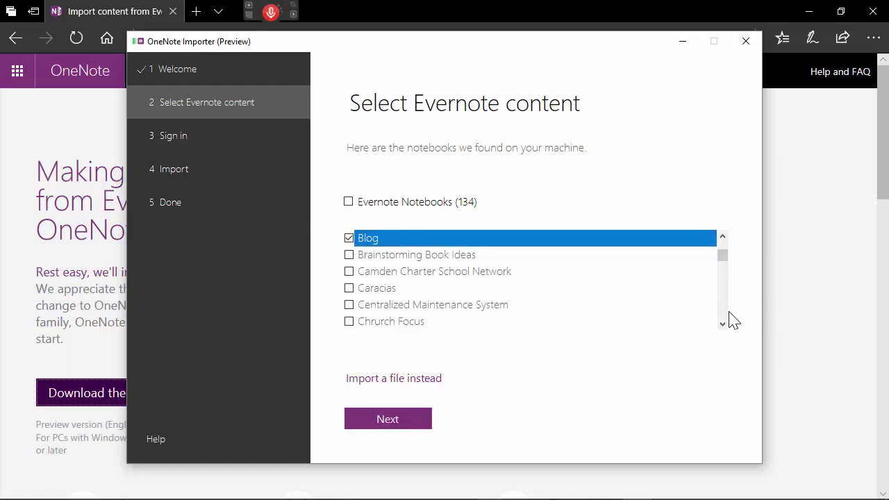
pyautogui.scroll(-3, 724, 322)
pyautogui.scroll(-9, 724, 322)
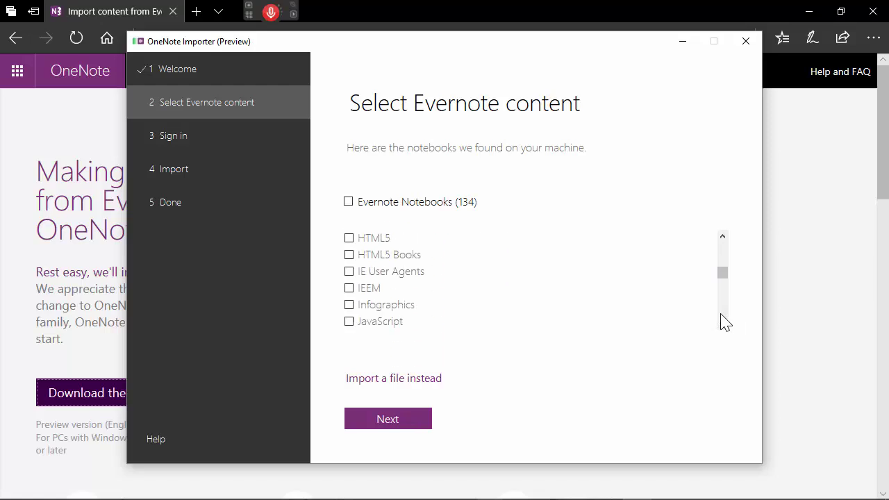
pyautogui.scroll(-4, 724, 321)
pyautogui.scroll(-8, 725, 322)
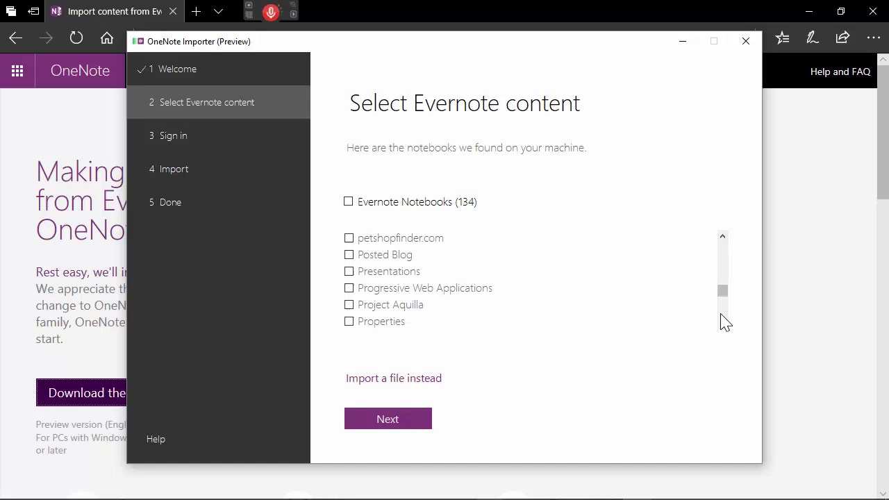
pyautogui.click(349, 255)
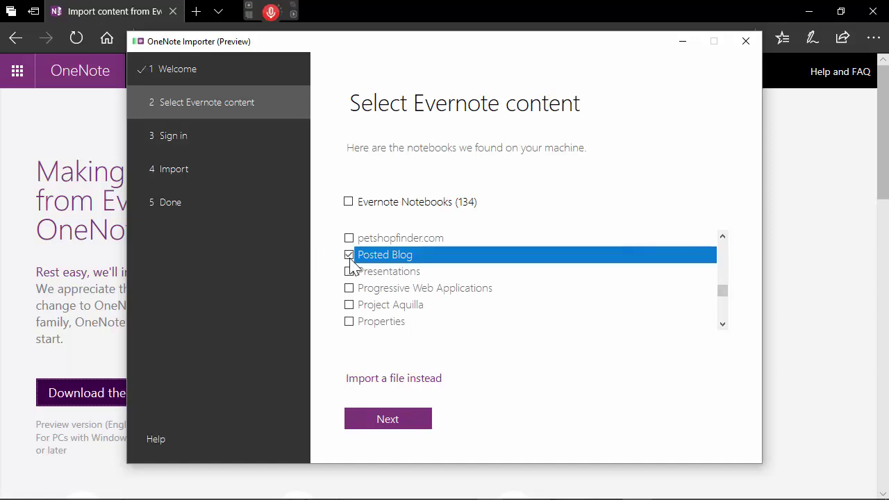
pyautogui.click(389, 421)
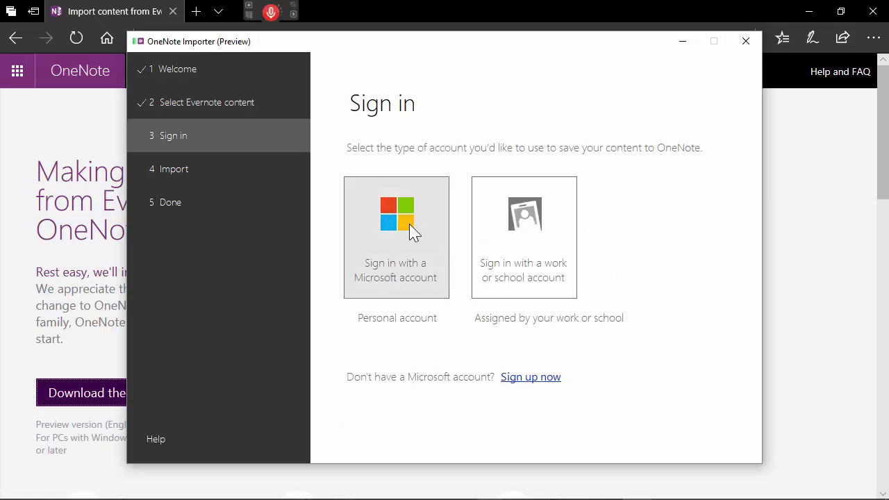
# - Sign in with a Microsoft account and start the import using Evernote tags to organize content in OneNote
pyautogui.click(409, 225)
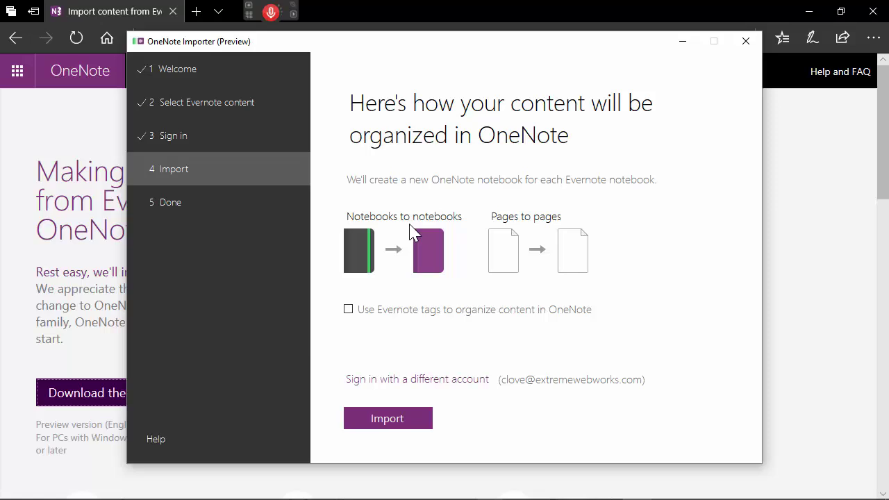
pyautogui.click(347, 311)
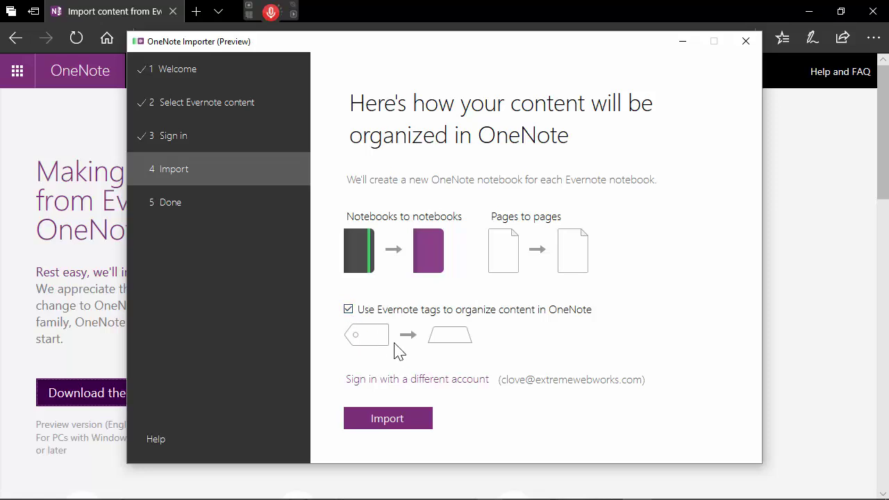
pyautogui.click(386, 420)
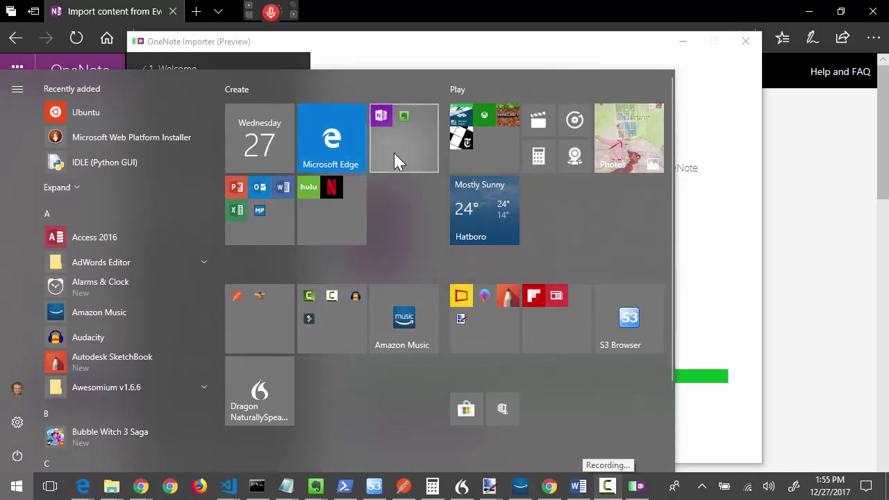
# - Switch to the OneNote app and get started with the account already signed in
pyautogui.click(394, 159)
pyautogui.click(267, 229)
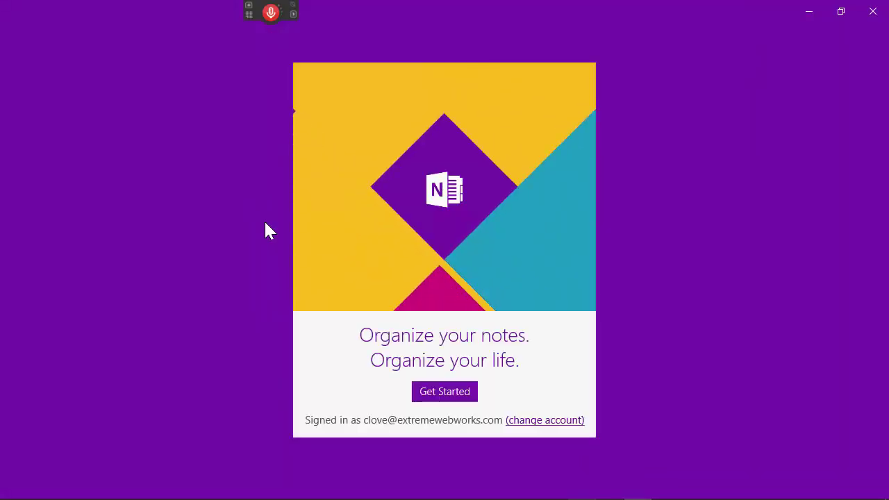
pyautogui.click(457, 394)
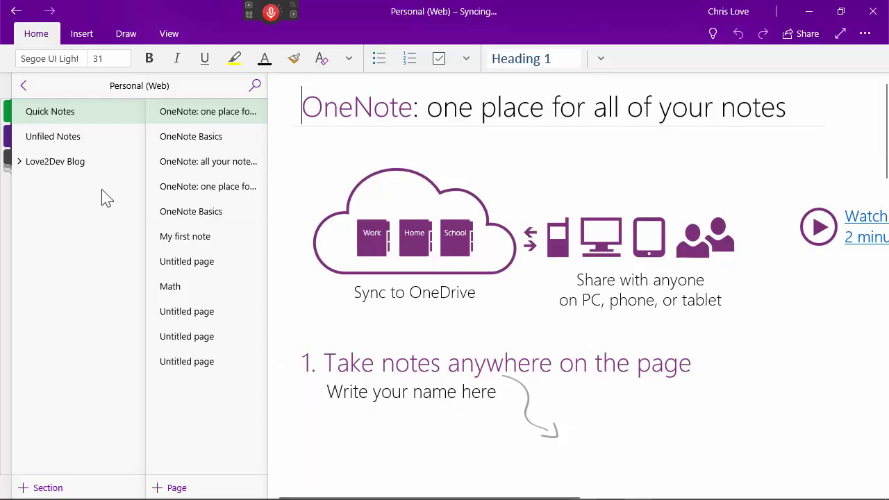
# - Examine the Blog Posts and SEO sections of the Love2Dev Blog group and the page list in Unfiled Notes
pyautogui.click(19, 163)
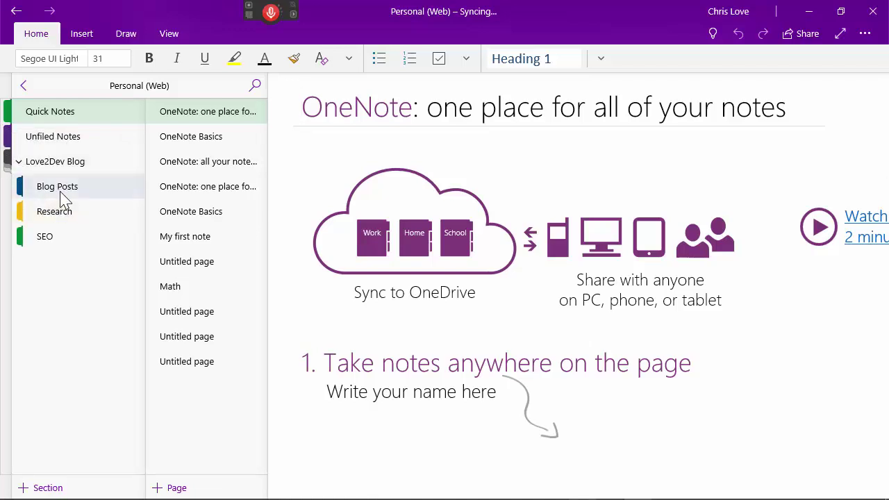
pyautogui.click(61, 188)
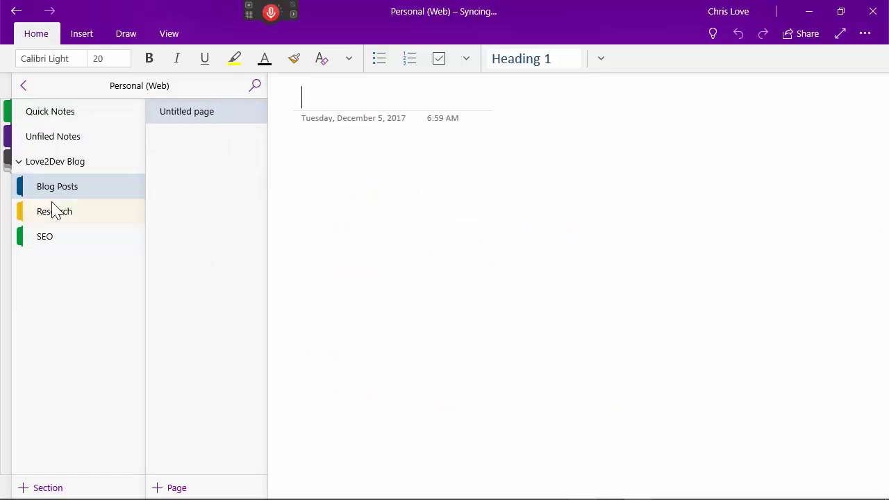
pyautogui.click(46, 241)
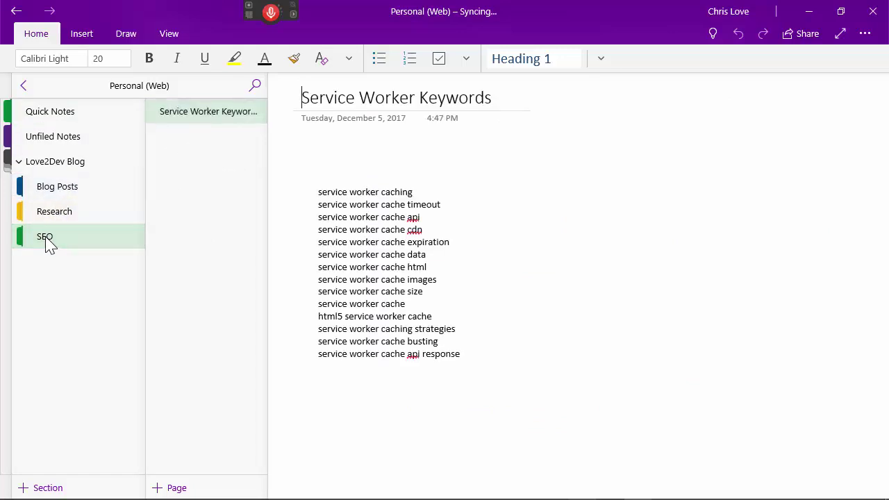
pyautogui.click(55, 220)
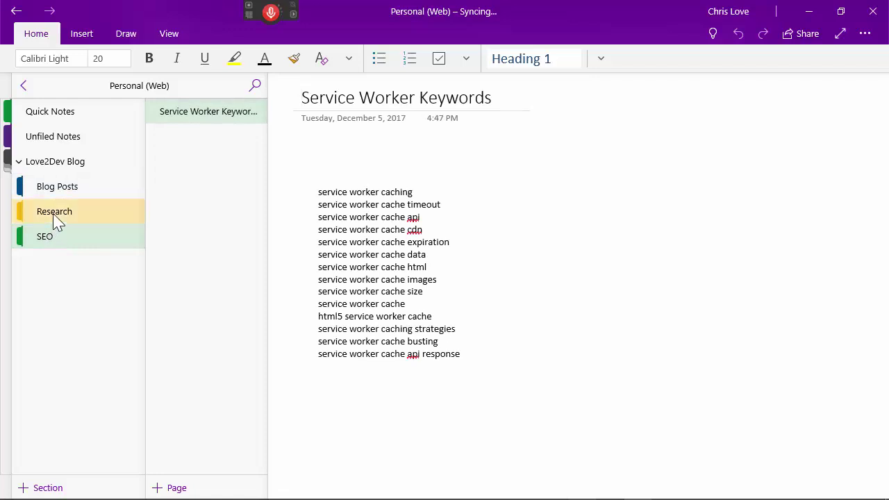
pyautogui.click(8, 170)
pyautogui.click(60, 142)
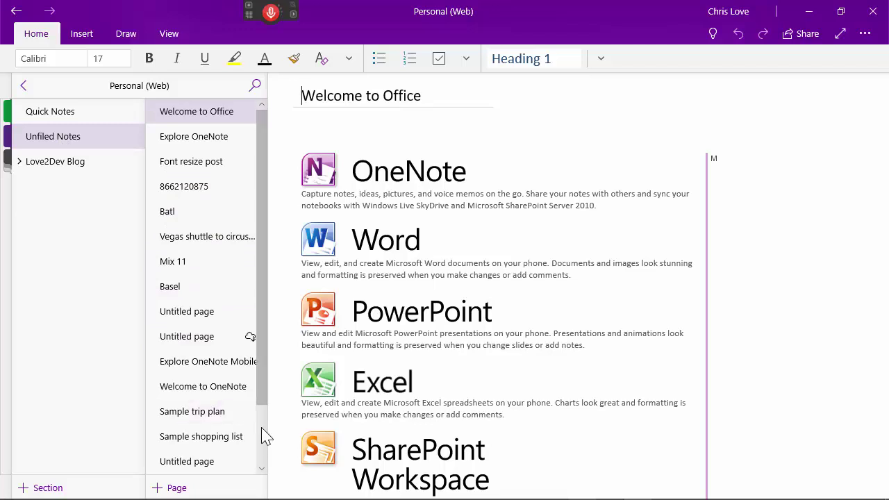
pyautogui.scroll(-1, 262, 436)
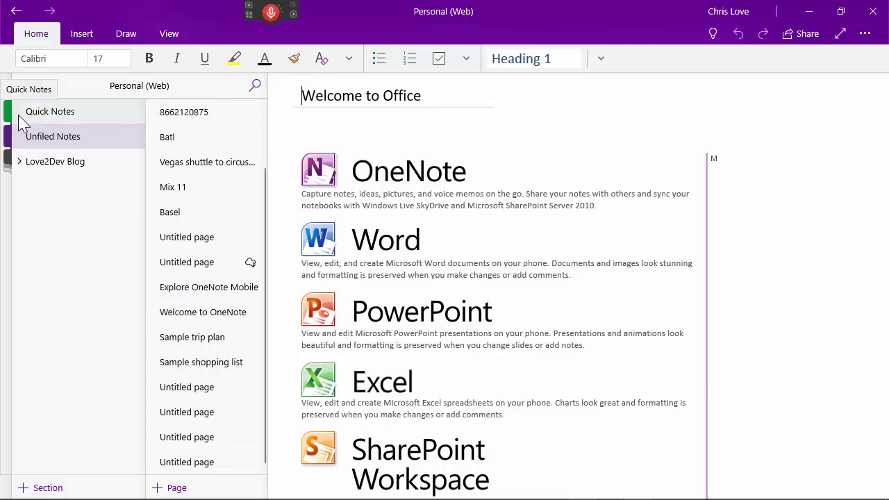
# - Review the pages in the Love2Dev Blog group's Blog Posts, Research and SEO sections, including PWA Quotes, and return to Quick Notes
pyautogui.click(18, 169)
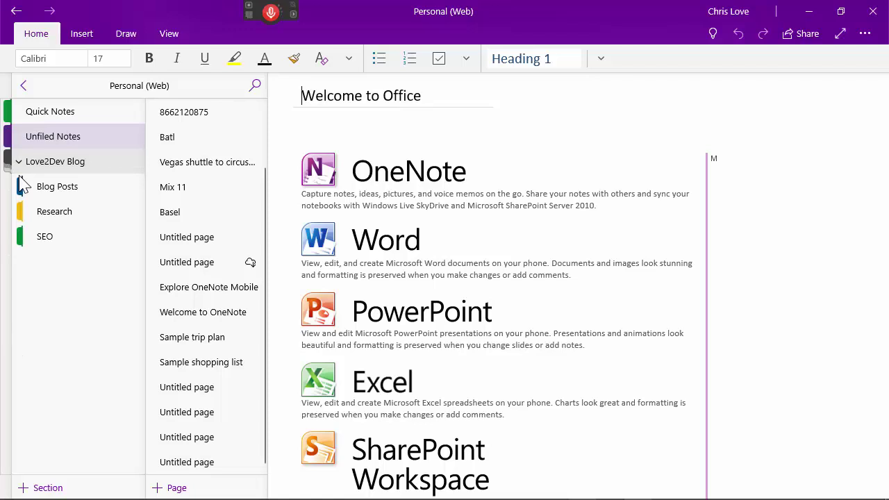
pyautogui.click(35, 189)
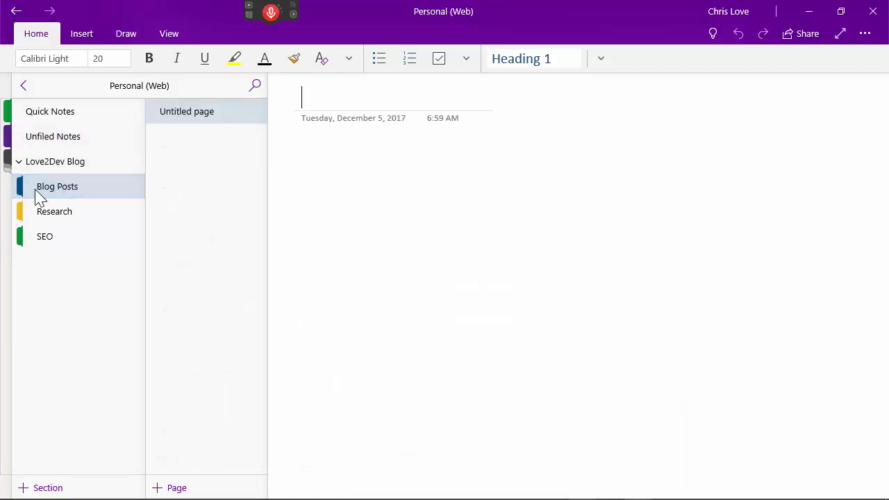
pyautogui.click(51, 217)
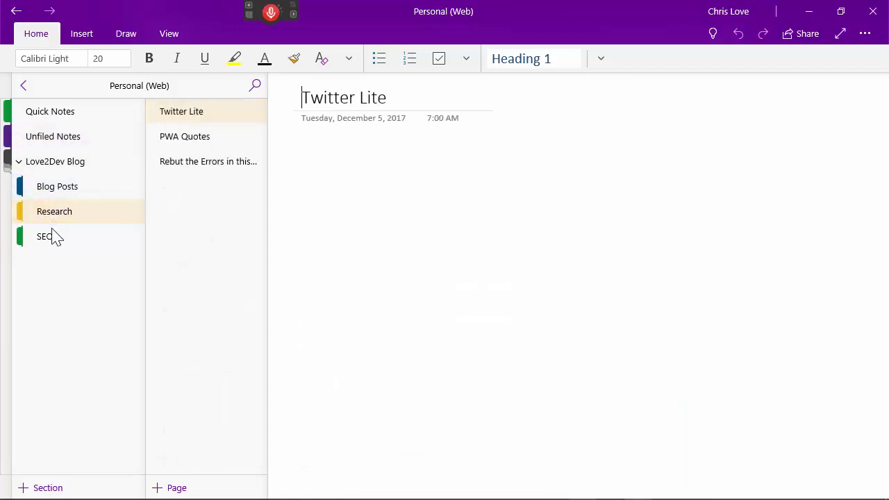
pyautogui.click(189, 137)
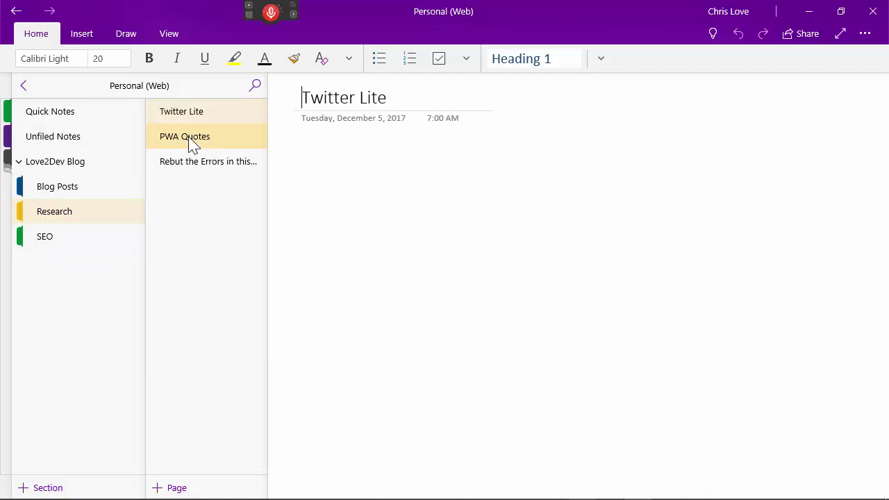
pyautogui.click(54, 240)
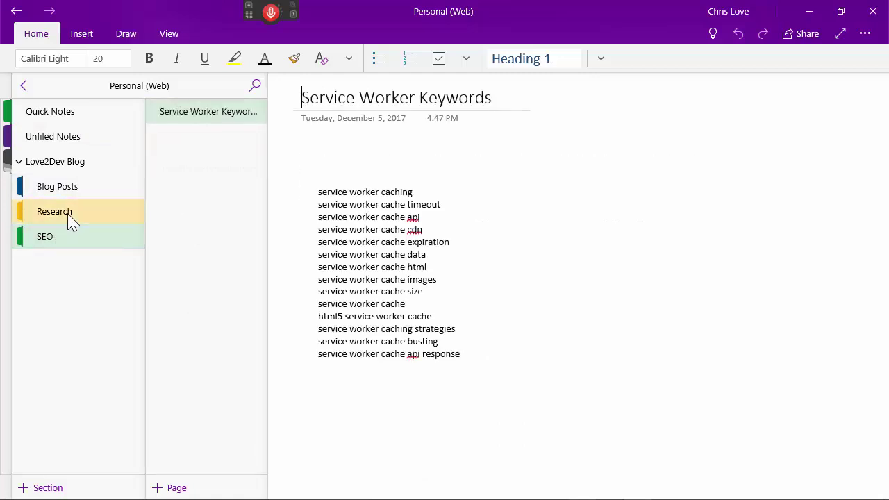
pyautogui.click(69, 220)
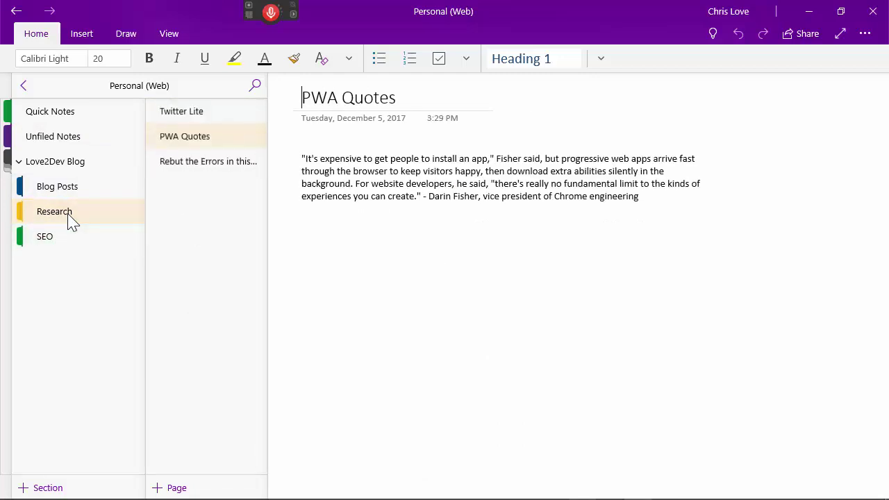
pyautogui.click(10, 139)
pyautogui.click(10, 116)
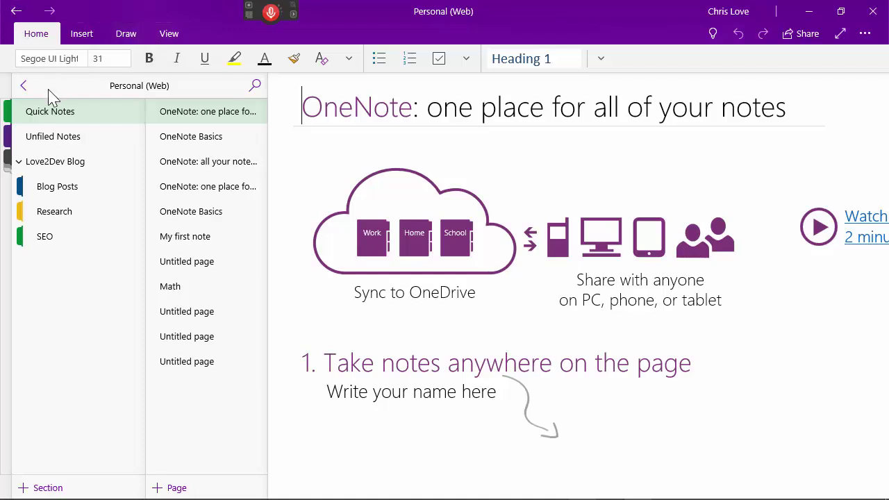
# - Open the Personal notebook from the account's list of more notebooks
pyautogui.click(24, 86)
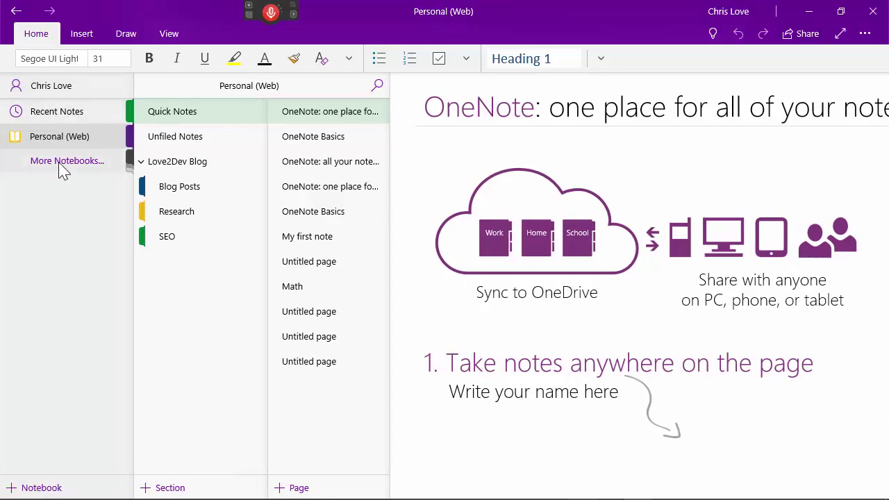
pyautogui.click(60, 161)
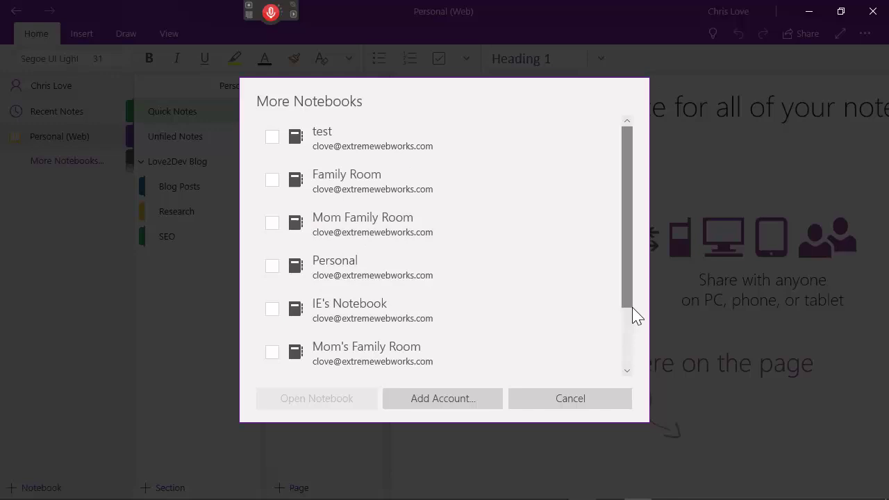
pyautogui.click(627, 329)
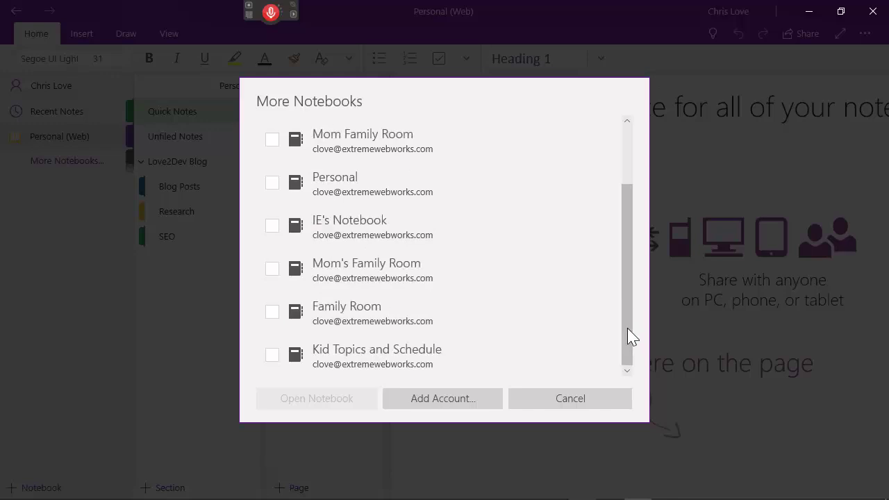
pyautogui.click(627, 148)
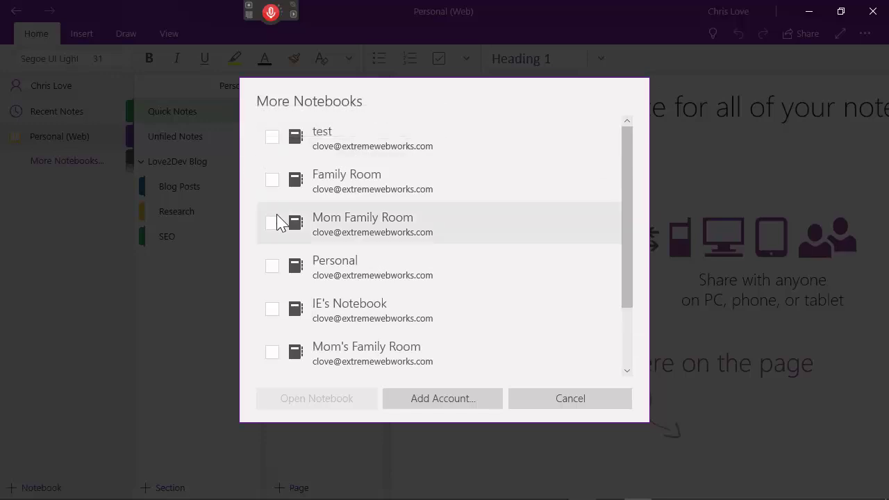
pyautogui.click(272, 269)
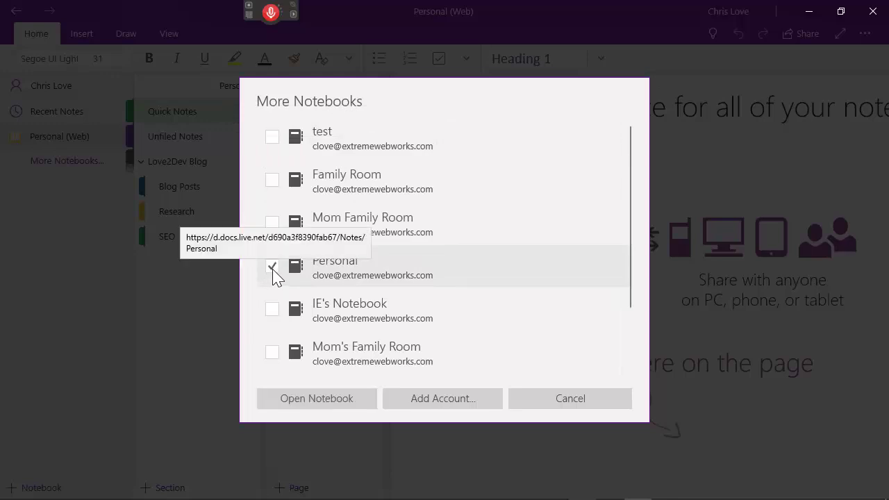
pyautogui.click(333, 402)
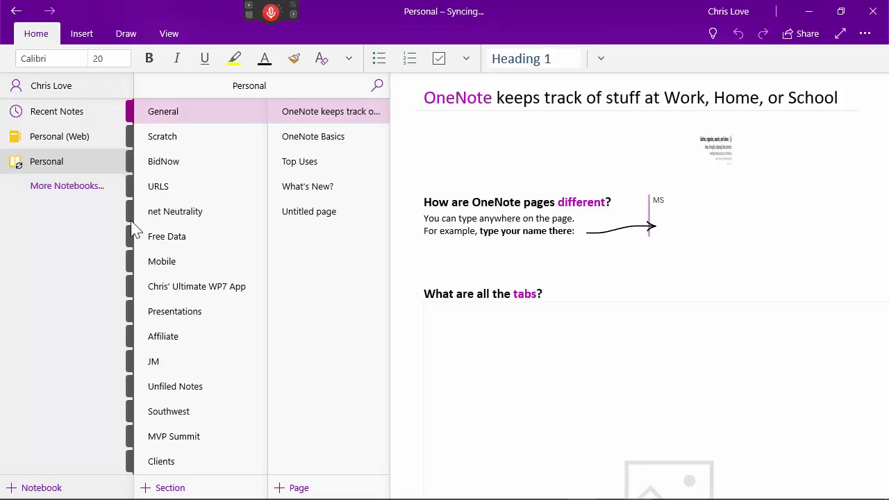
# - View the Personal notebook's Presentations section and check which account has been added to the app
pyautogui.click(198, 314)
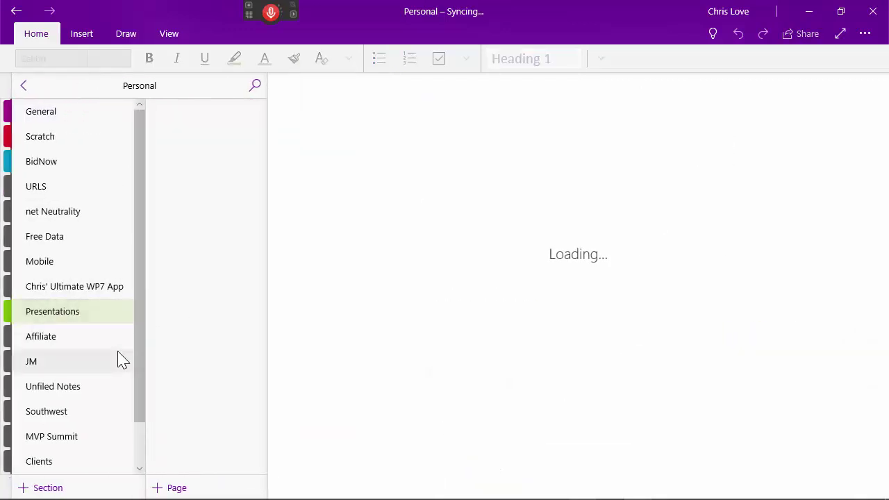
pyautogui.scroll(-1, 144, 450)
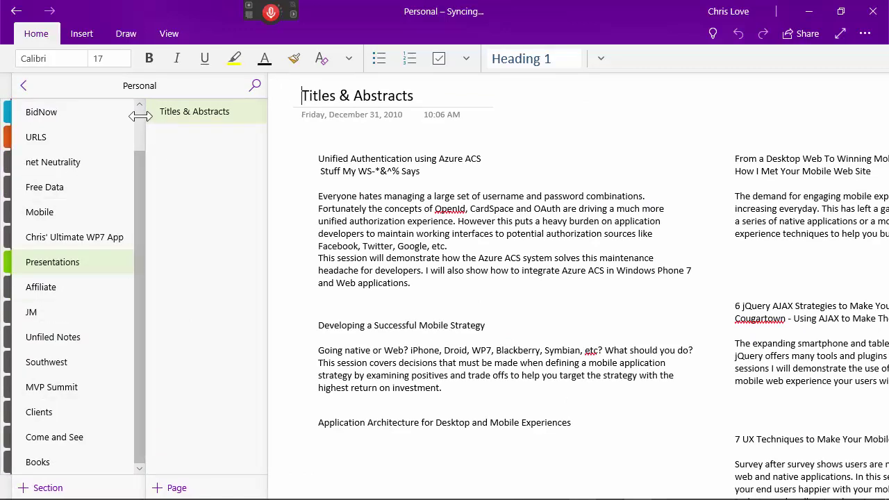
pyautogui.click(23, 85)
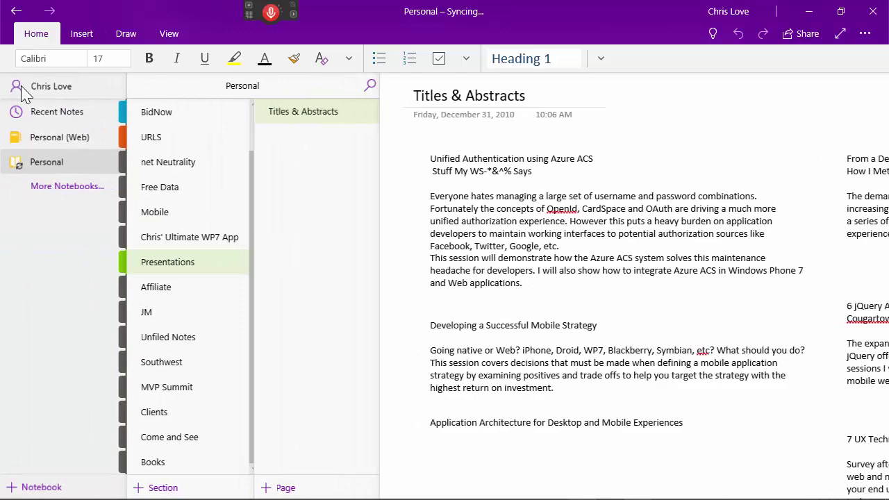
pyautogui.click(52, 91)
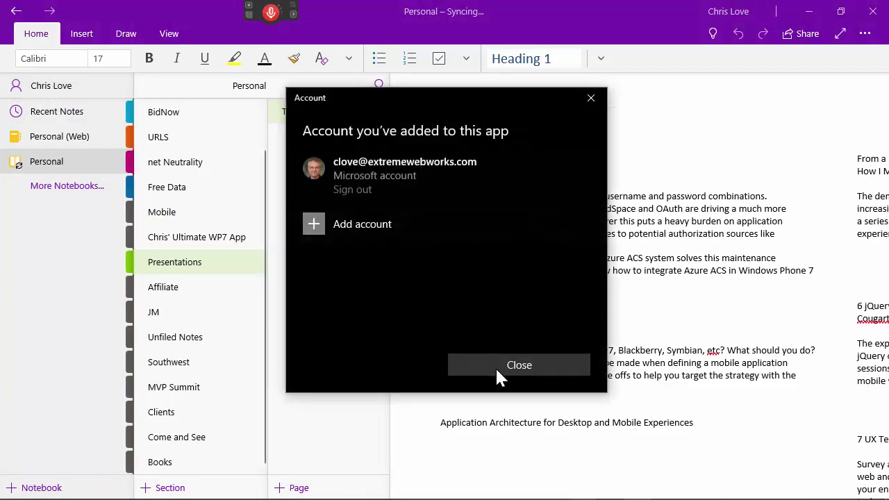
pyautogui.click(519, 365)
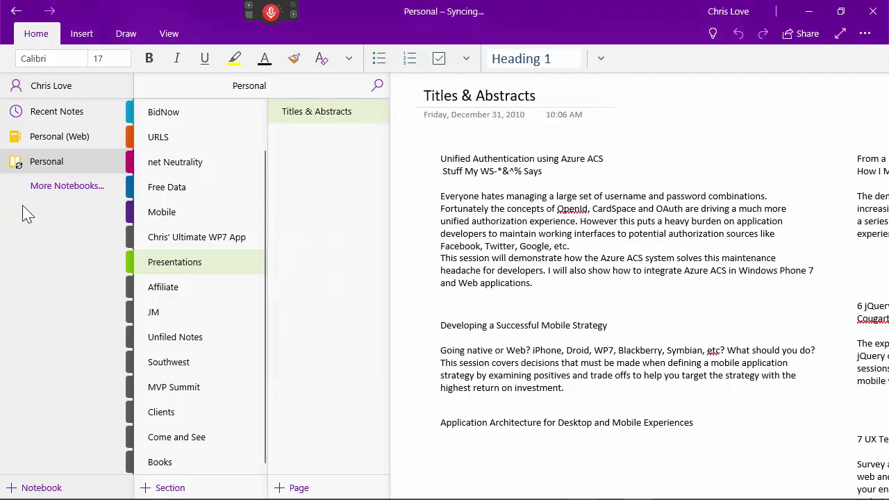
# - Look through the whole list of more notebooks for the imported one and leave it without opening any
pyautogui.click(56, 188)
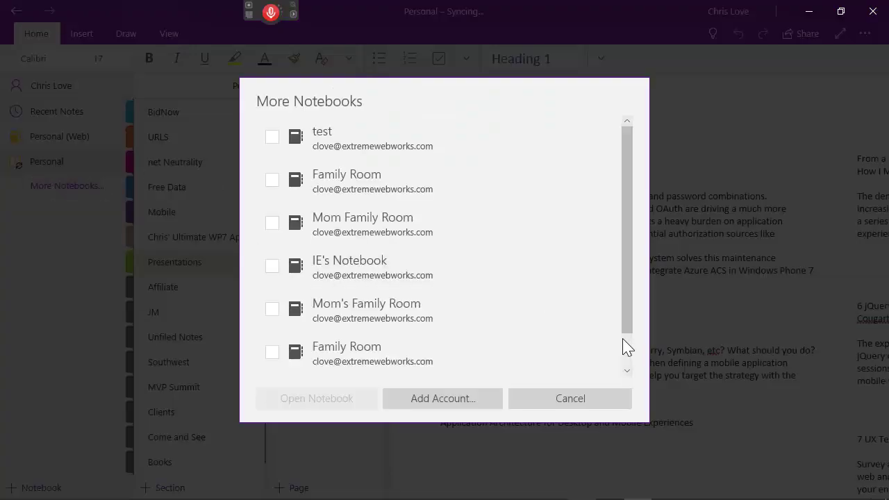
pyautogui.scroll(-1, 627, 359)
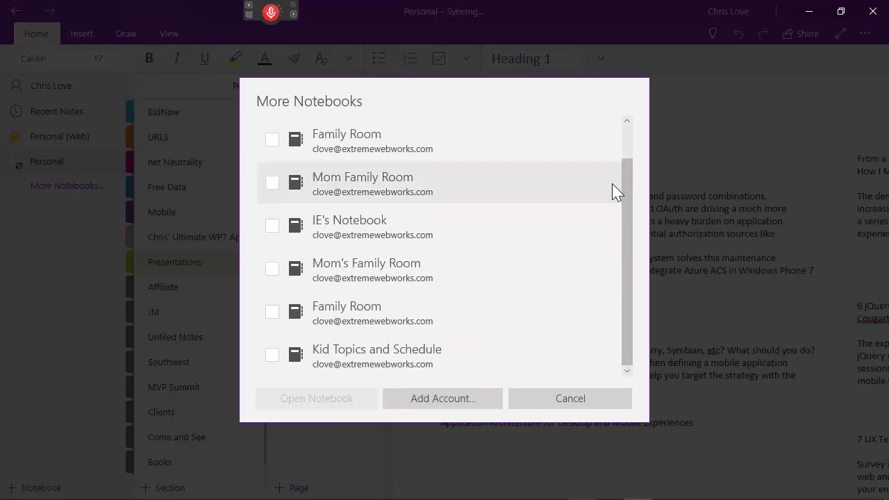
pyautogui.click(627, 154)
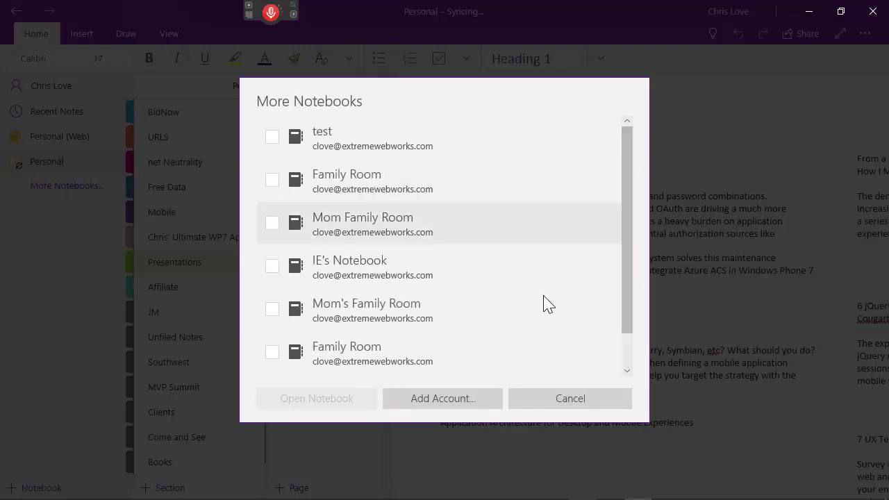
pyautogui.click(551, 403)
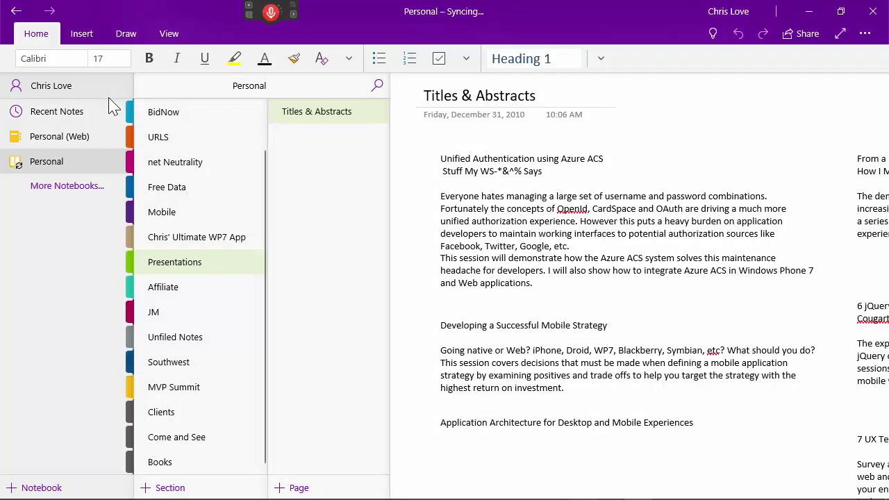
# - View the MVP Summit and URLS sections of the Personal notebook and return to the Kickoff page
pyautogui.click(134, 393)
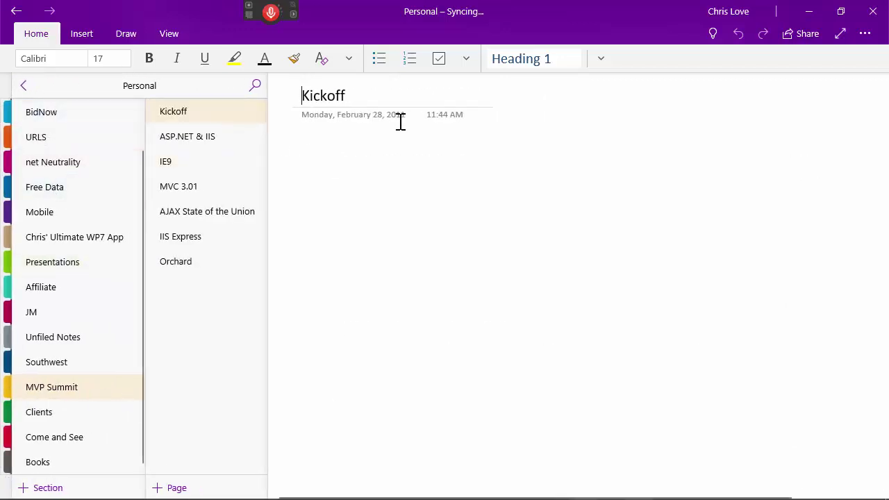
pyautogui.click(43, 141)
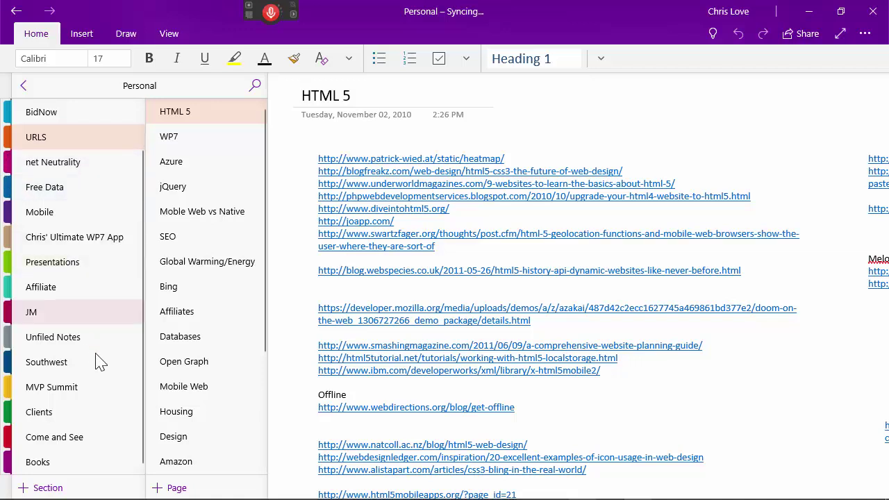
pyautogui.click(16, 11)
pyautogui.click(37, 35)
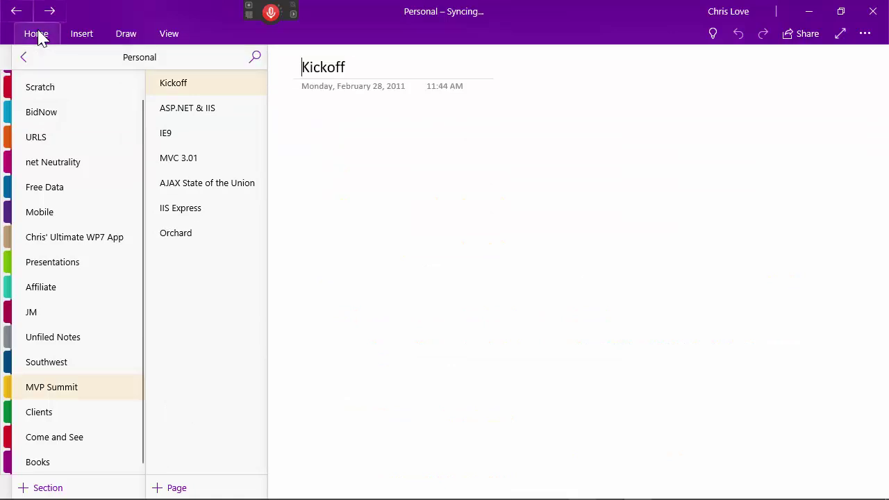
# - View the Recent Notes list and go back through the previously viewed pages to "OneNote keeps track of stuff at Work, Home, or School"
pyautogui.click(24, 59)
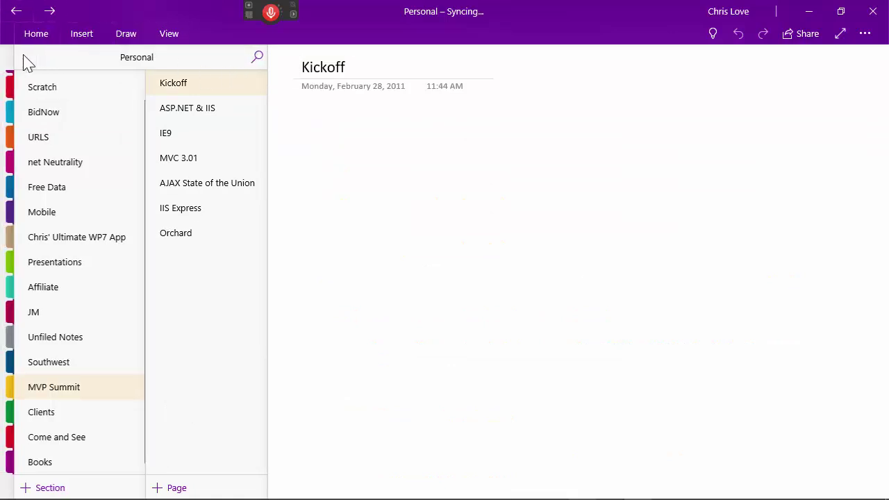
pyautogui.click(36, 88)
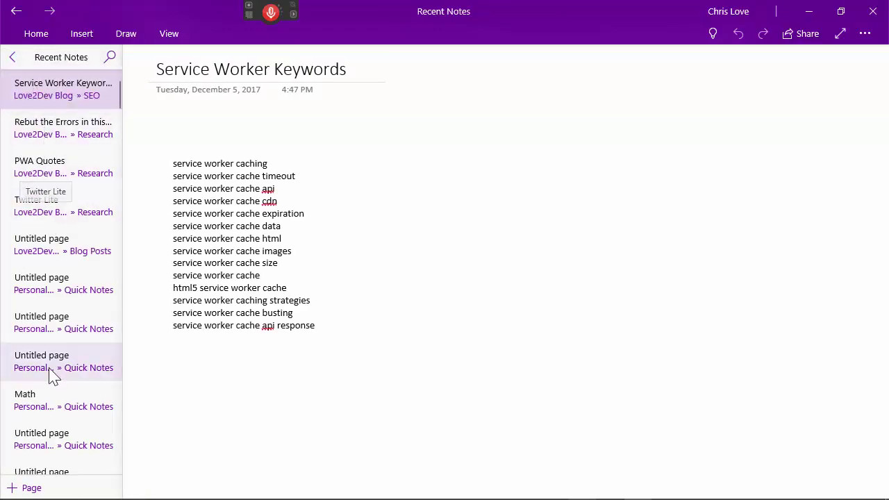
pyautogui.click(36, 36)
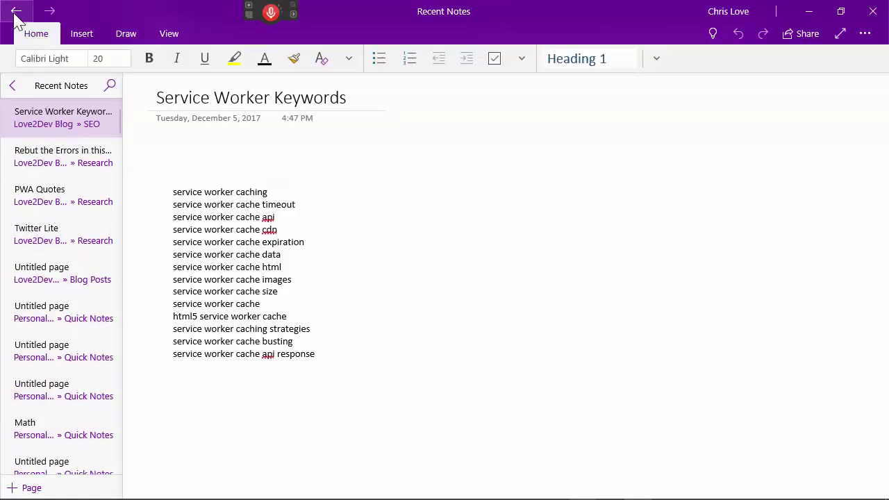
pyautogui.click(15, 14)
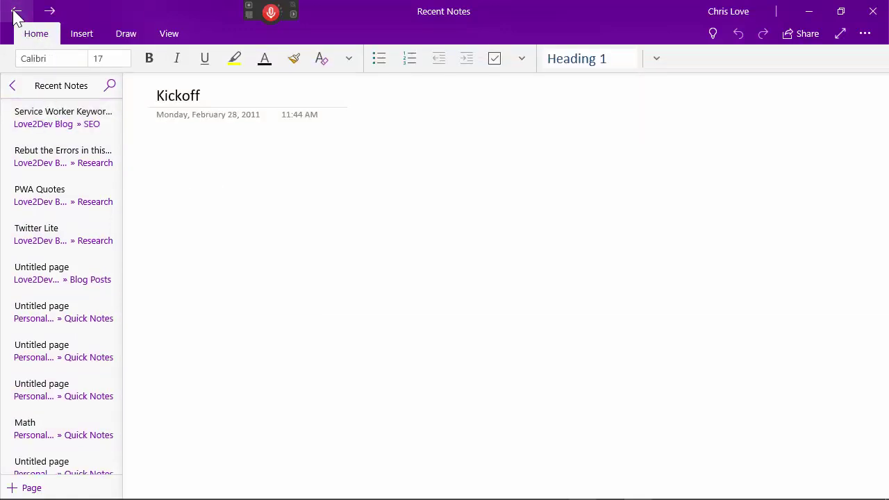
pyautogui.click(16, 13)
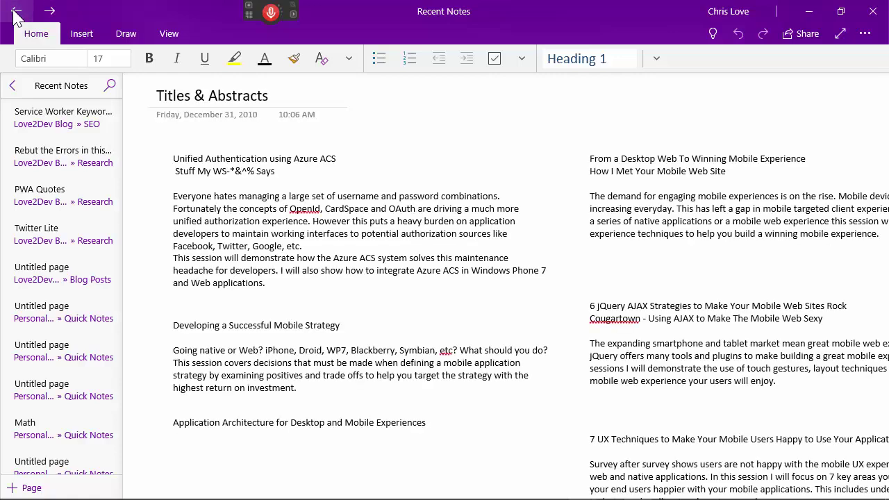
pyautogui.click(15, 14)
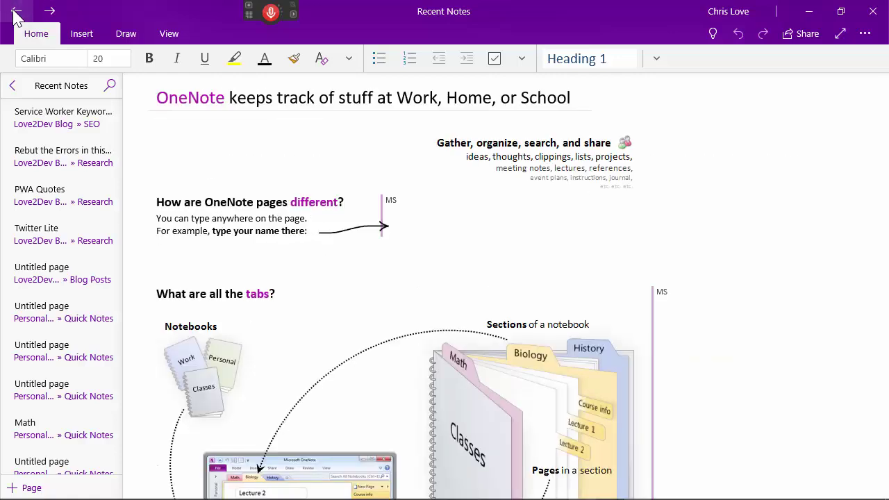
pyautogui.click(32, 36)
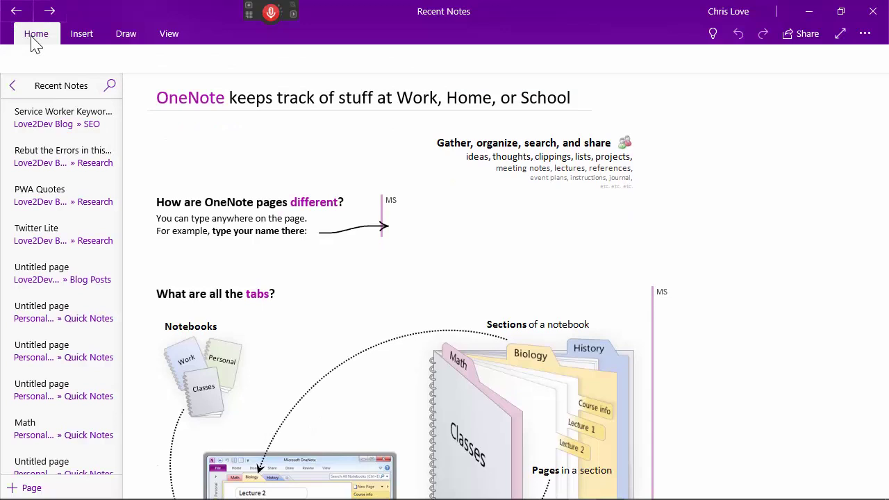
pyautogui.click(35, 43)
# - Return to the Personal notebook's sections and bring up the list of more notebooks
pyautogui.click(14, 86)
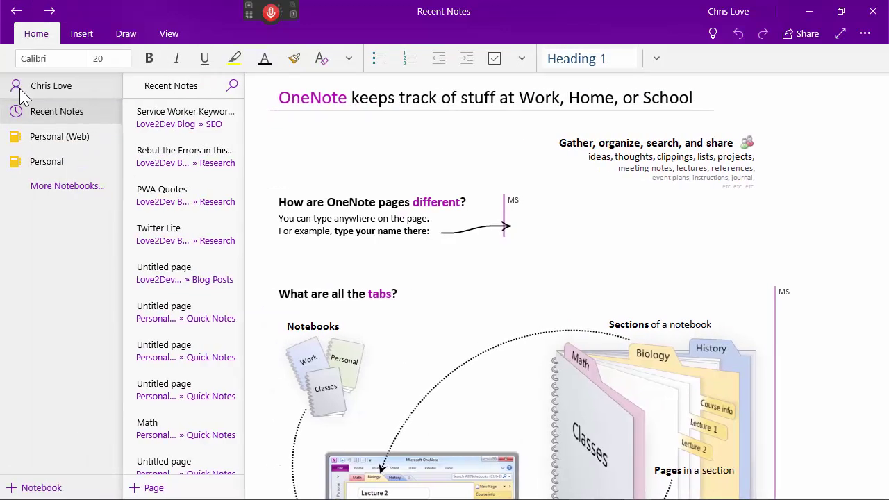
pyautogui.click(46, 165)
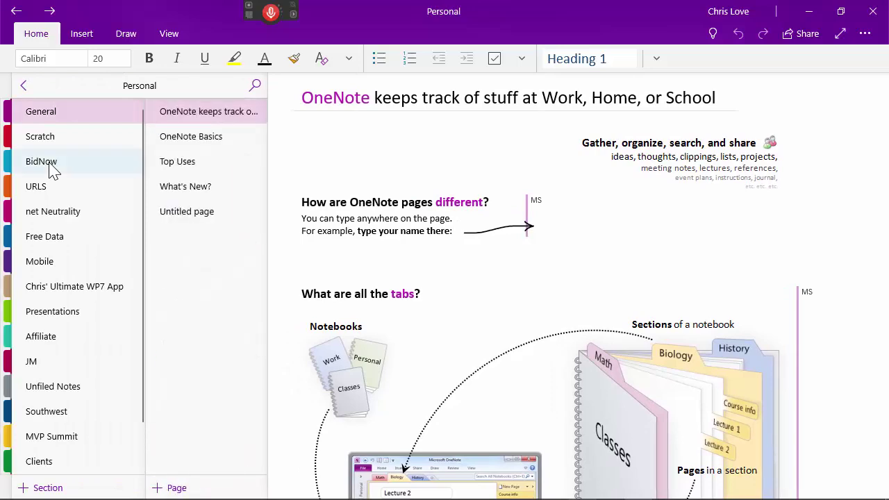
pyautogui.moveTo(52, 171); pyautogui.dragTo(21, 90)
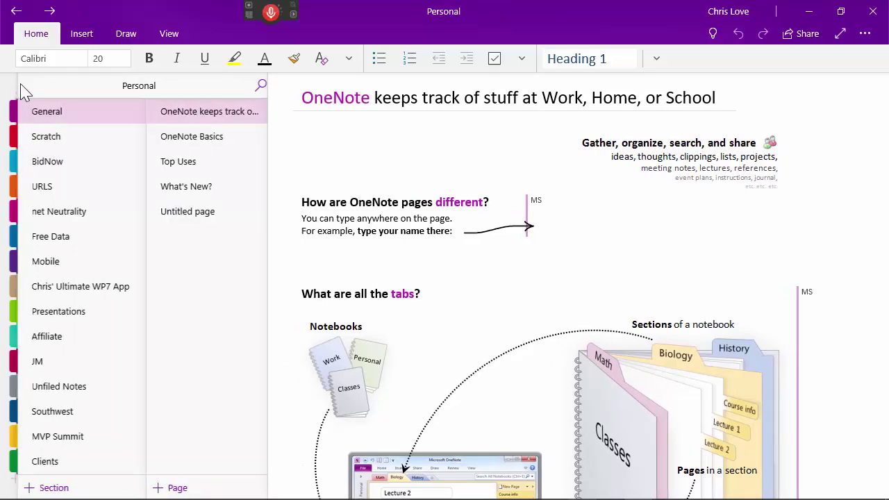
pyautogui.click(21, 90)
pyautogui.click(56, 186)
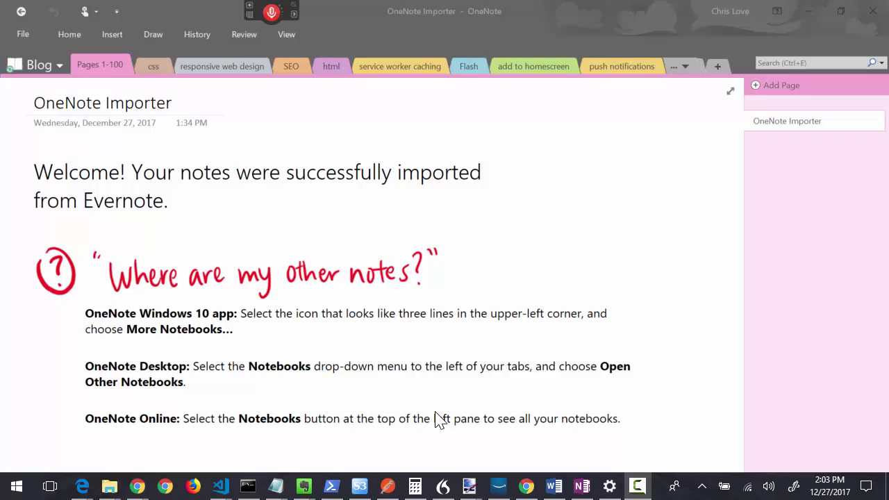
# - Review the imported Blog notebook's OneNote Importer page and the notes in its css and responsive web design sections
pyautogui.click(408, 306)
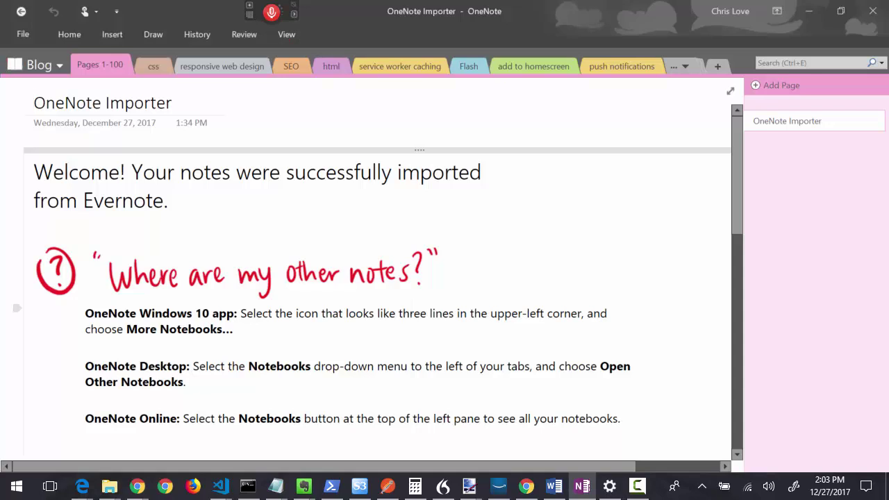
pyautogui.scroll(-5, 730, 377)
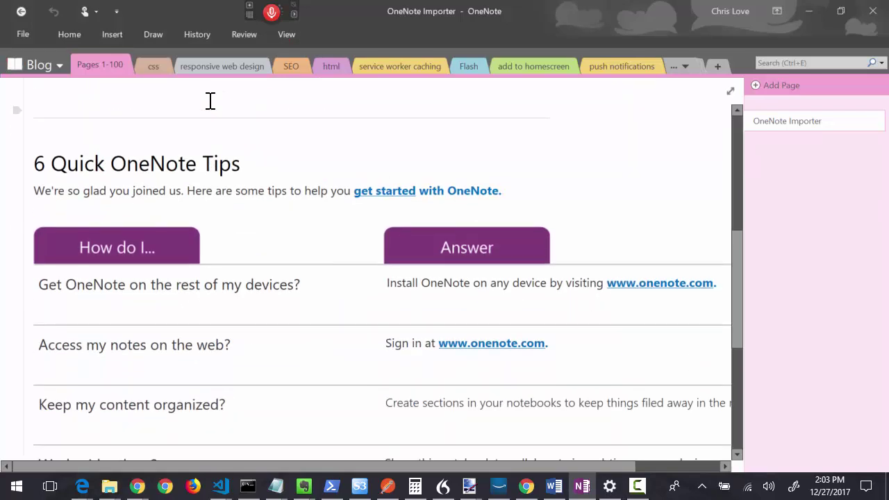
pyautogui.click(148, 69)
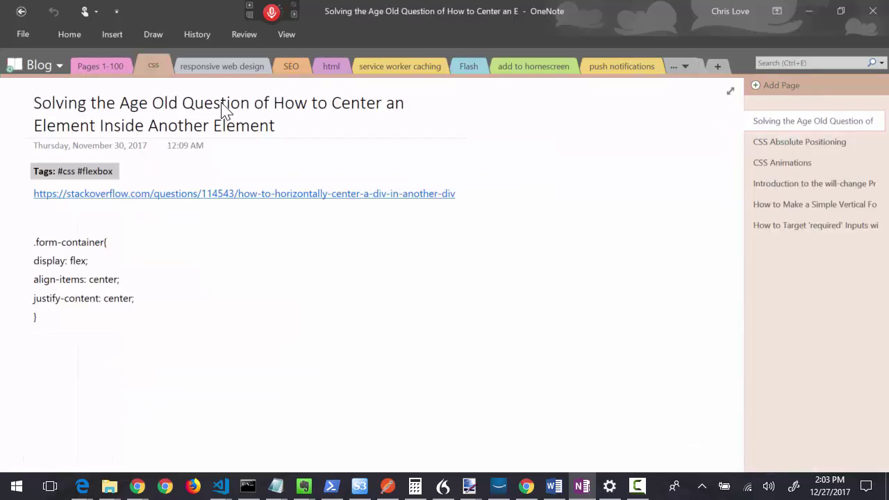
pyautogui.click(210, 67)
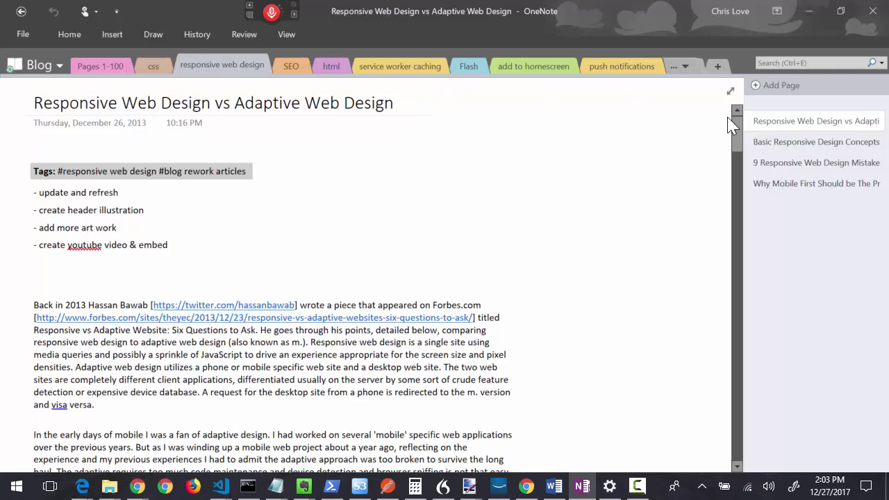
pyautogui.click(816, 142)
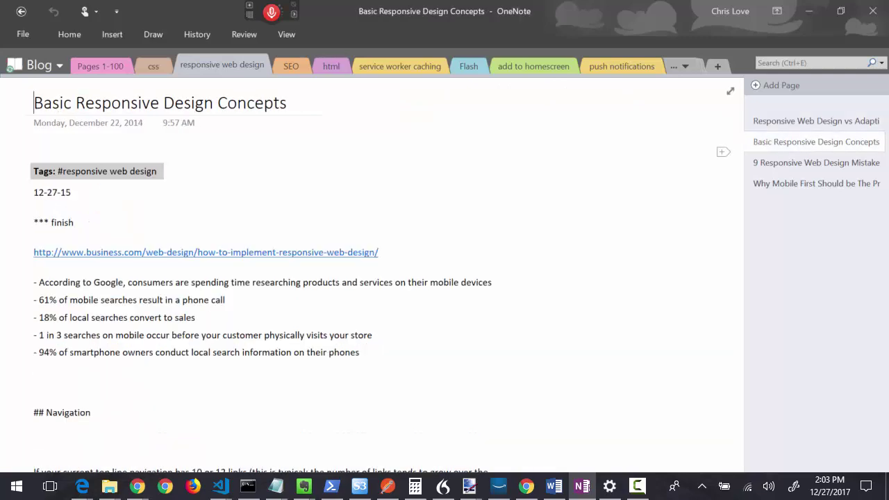
pyautogui.click(789, 162)
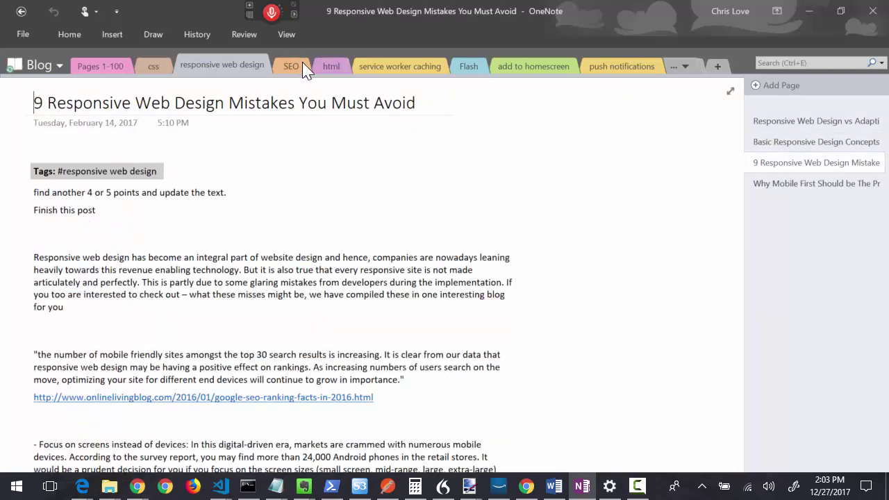
# - View the Blog notebook's html, Flash, add to homescreen and HTTPS sections
pyautogui.click(331, 68)
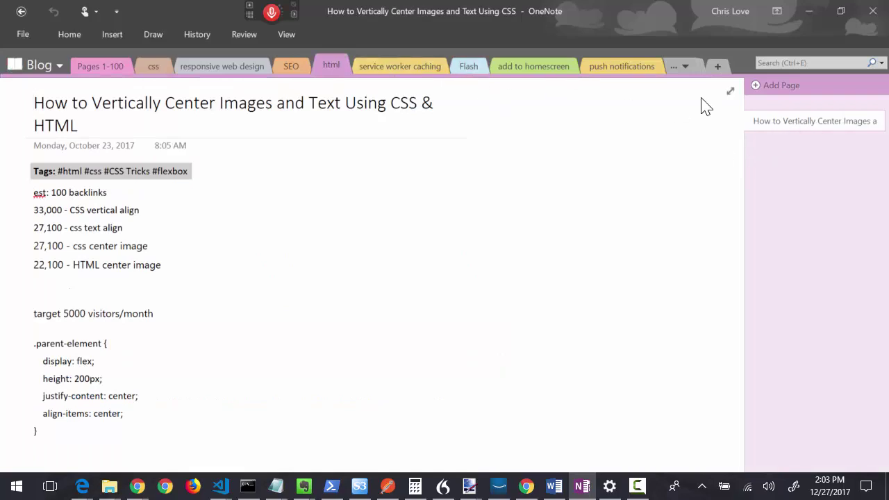
pyautogui.hotkey('ctrl', 'Tab')
pyautogui.hotkey('ctrl', 'Tab')
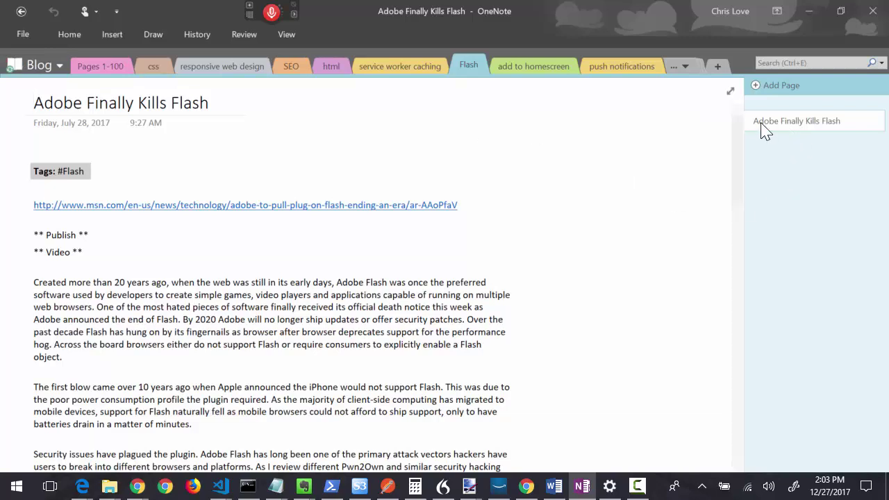
pyautogui.hotkey('ctrl', 'Tab')
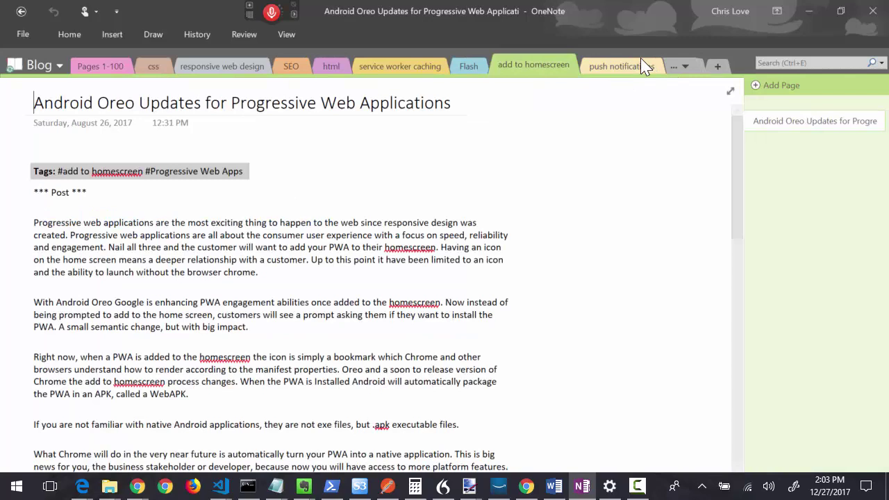
pyautogui.click(683, 66)
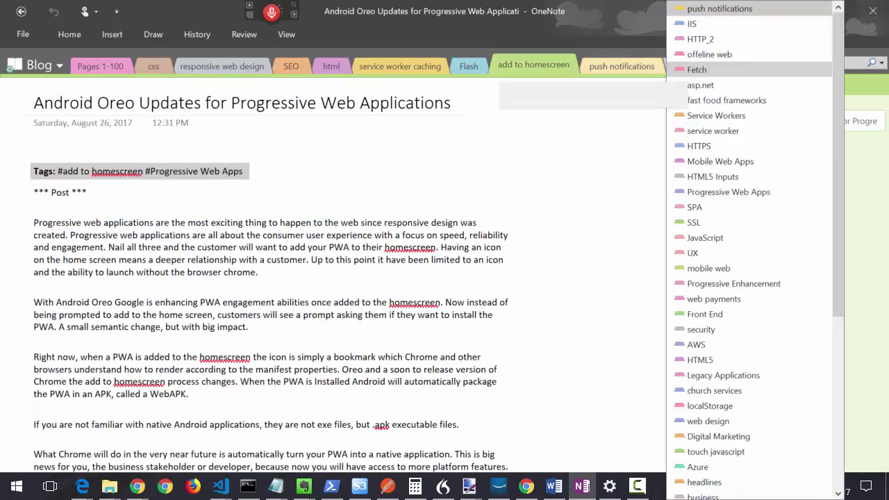
pyautogui.click(698, 145)
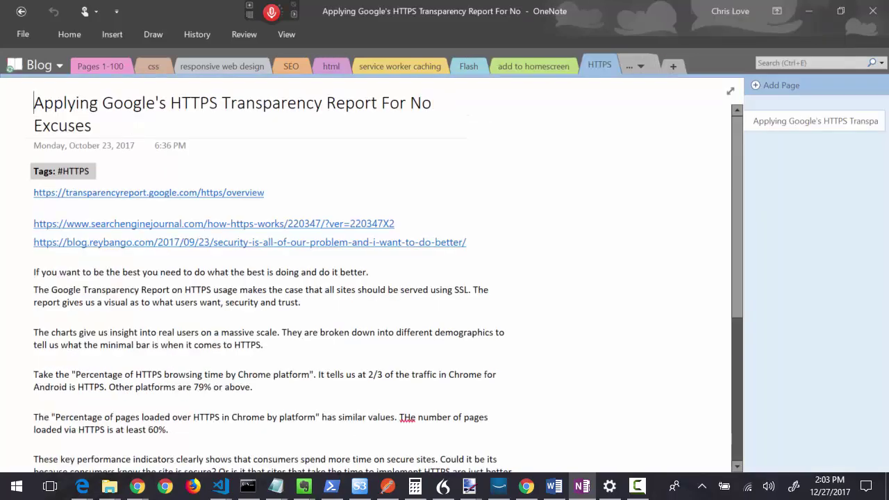
# - Review the pages in the Blog notebook's SPA section, reading further down "How to Cut the Mustard to Provide a Rich UX Without Losing Legacy Browsers"
pyautogui.click(630, 66)
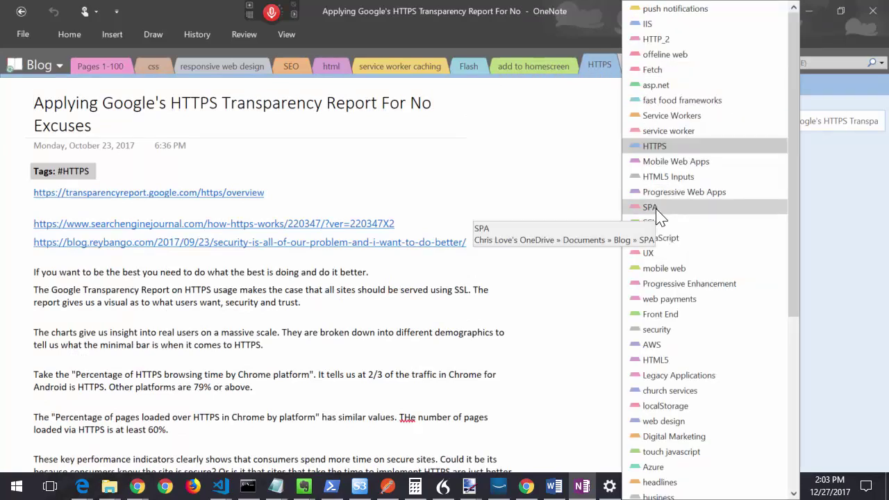
pyautogui.click(653, 208)
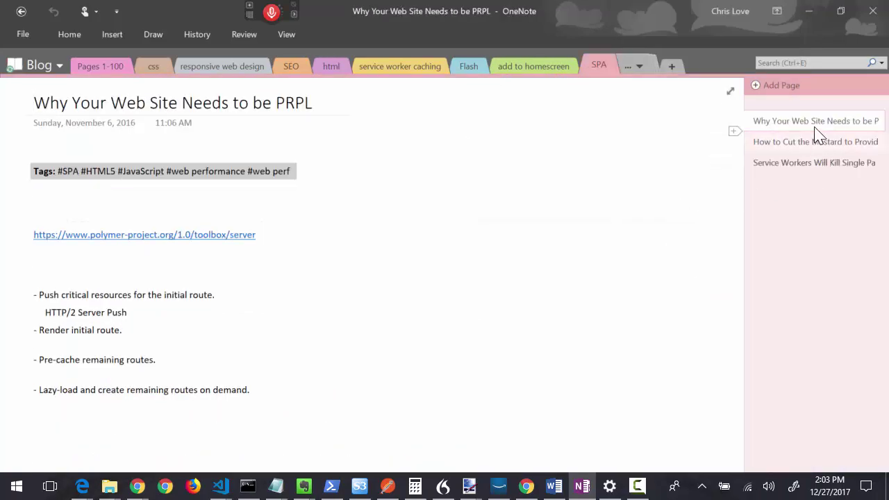
pyautogui.click(792, 142)
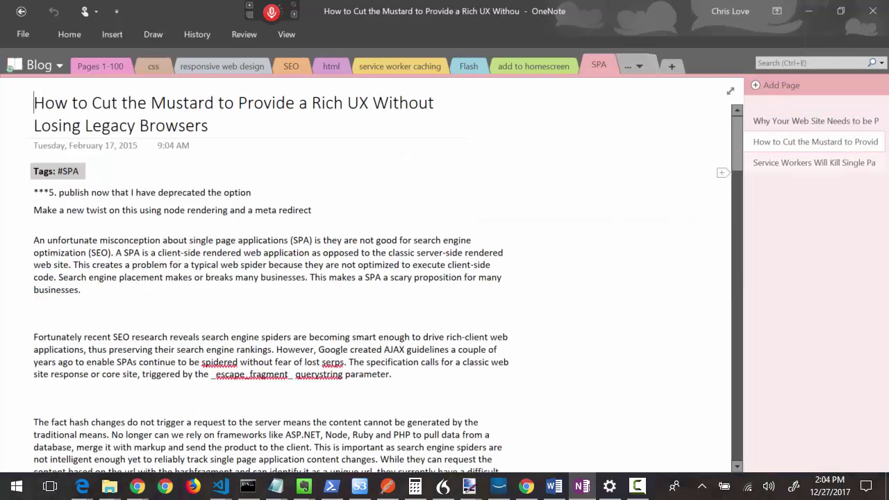
pyautogui.click(778, 162)
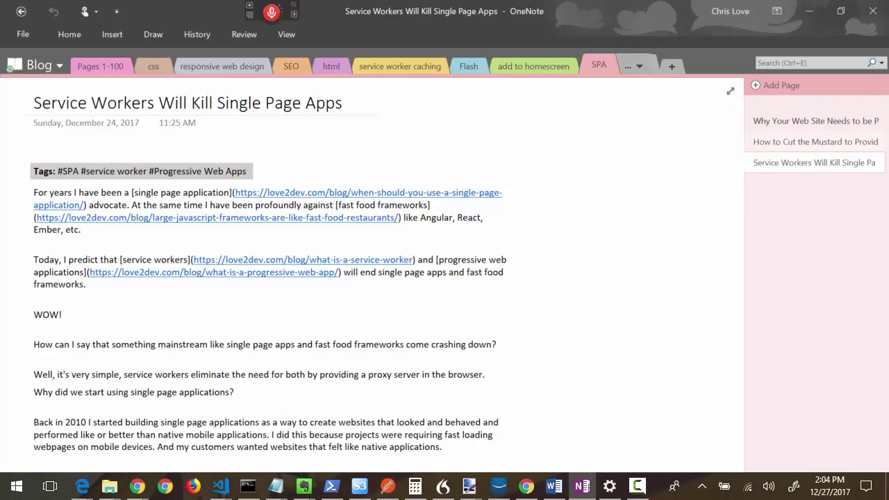
pyautogui.click(775, 142)
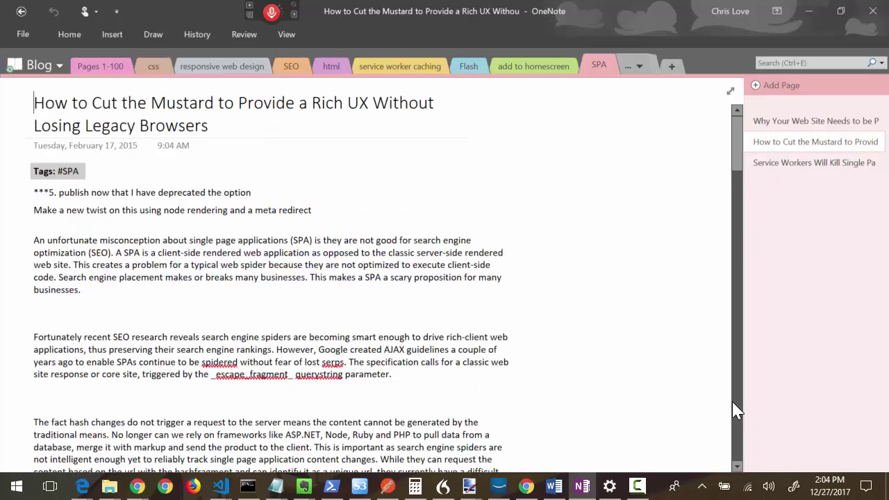
pyautogui.moveTo(736, 410); pyautogui.dragTo(736, 410)
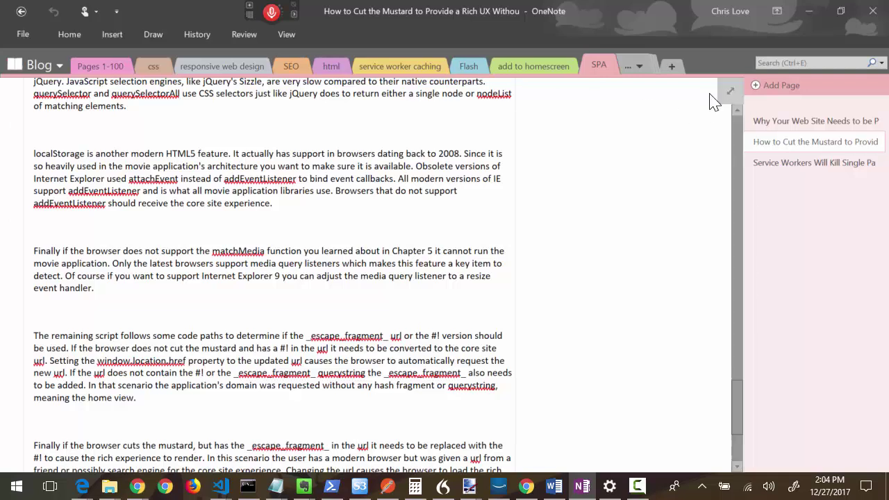
# - Bring up the Blog notebook's remaining sections, close the list and switch to the Posted Blog notebook
pyautogui.click(639, 68)
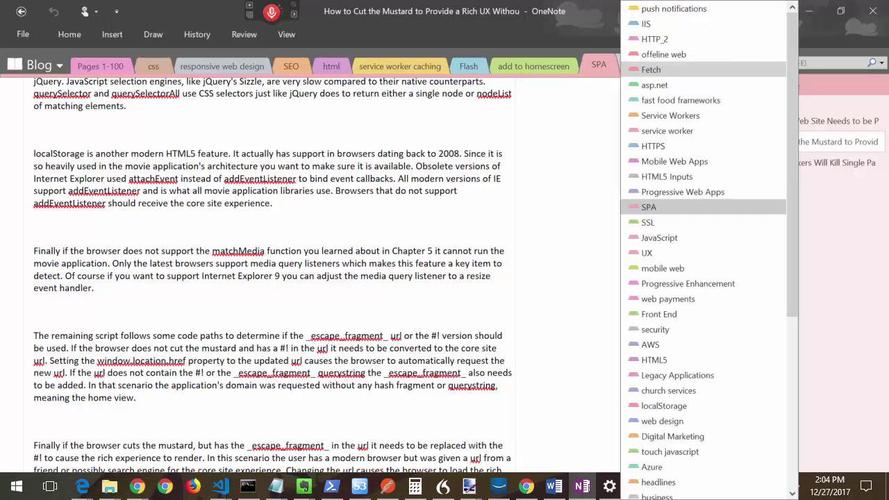
pyautogui.click(60, 69)
pyautogui.click(55, 66)
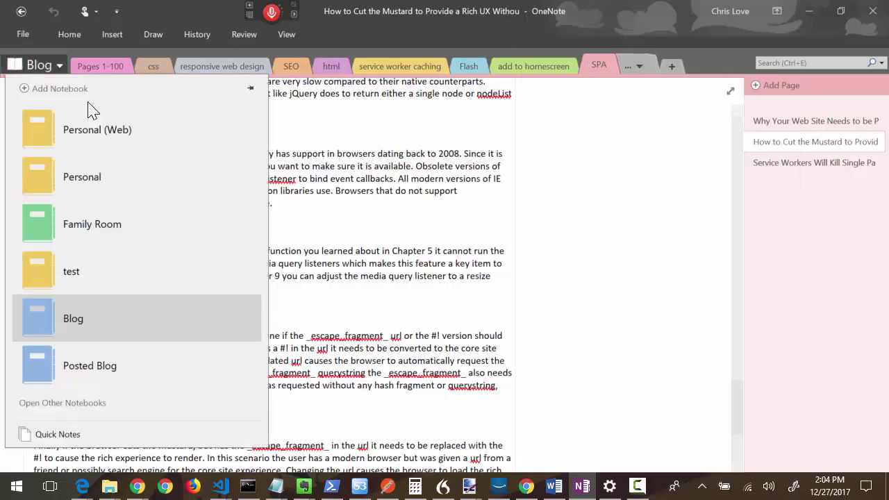
pyautogui.click(97, 366)
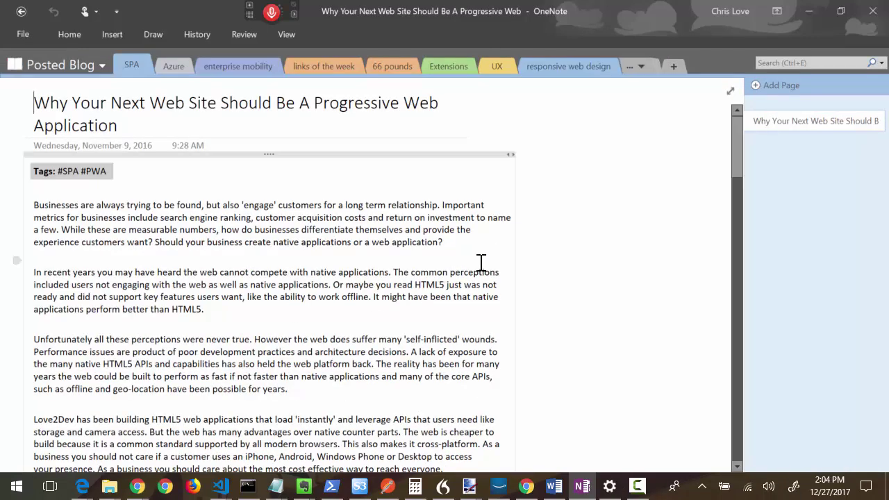
# - View the Posted Blog notebook's sections in order from Azure through enterprise mobility, links of the week and 66 pounds to UX
pyautogui.click(170, 65)
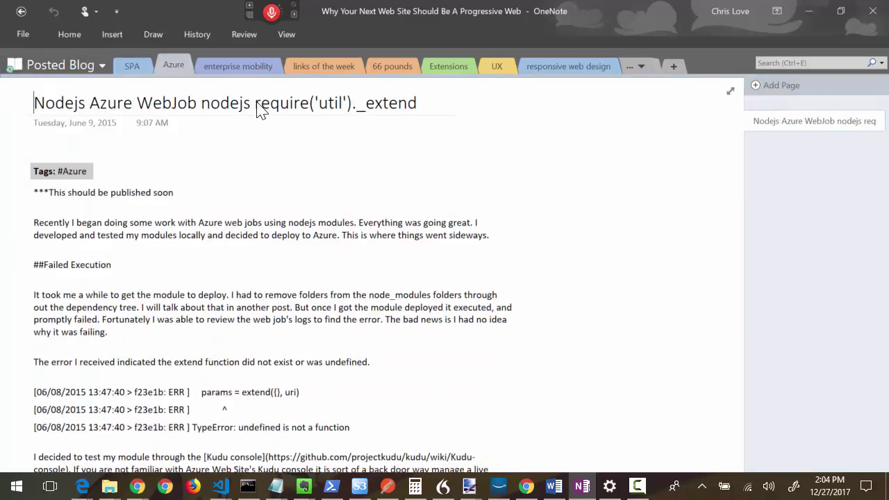
pyautogui.hotkey('ctrl', 'Tab')
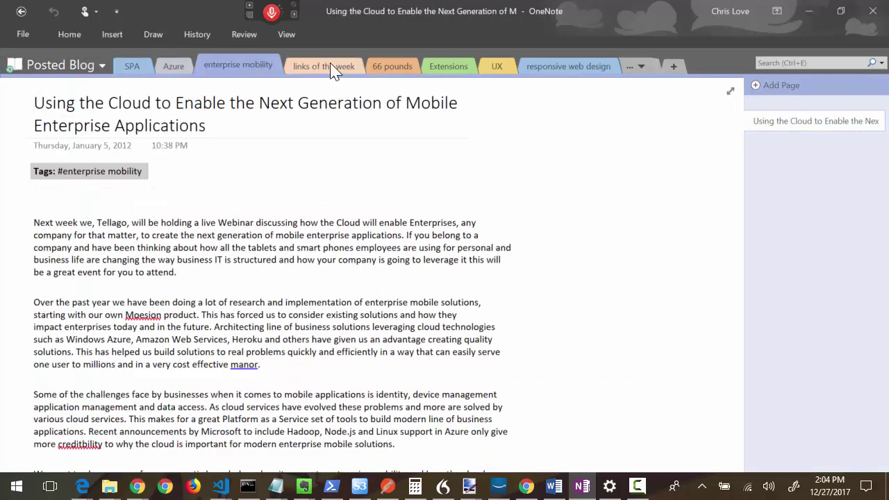
pyautogui.hotkey('ctrl', 'Tab')
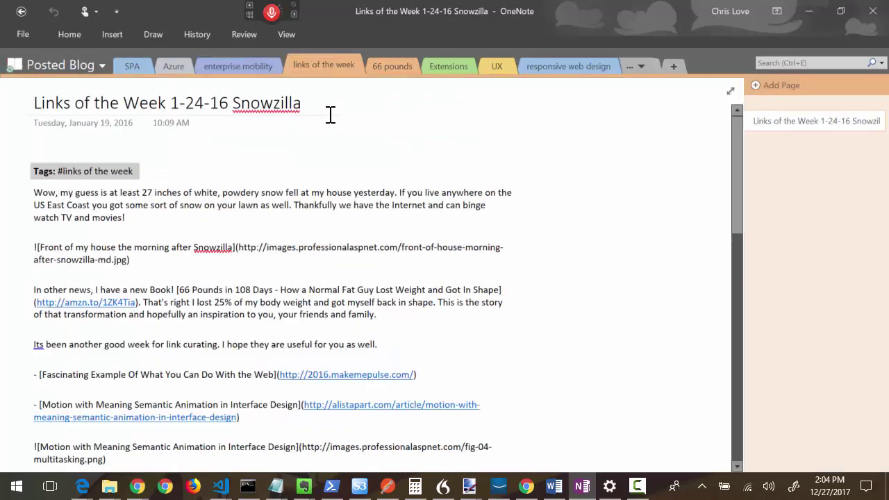
pyautogui.hotkey('ctrl', 'Tab')
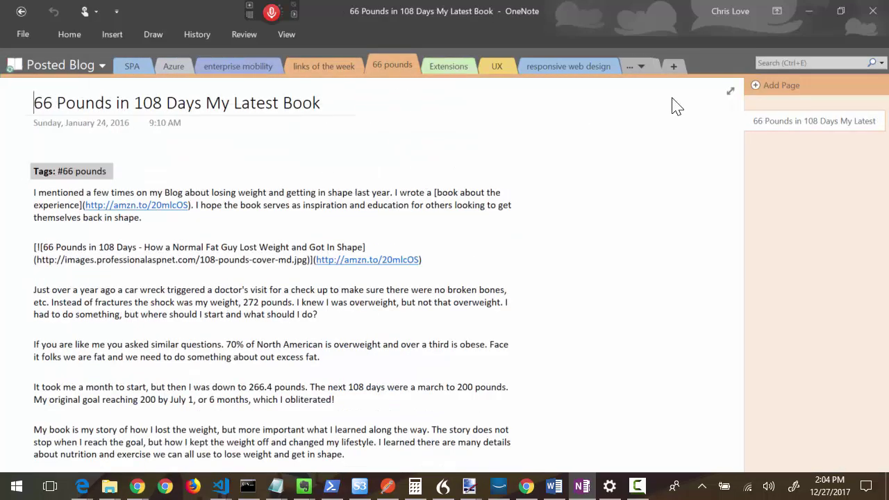
pyautogui.hotkey('ctrl', 'Tab')
pyautogui.hotkey('ctrl', 'Tab')
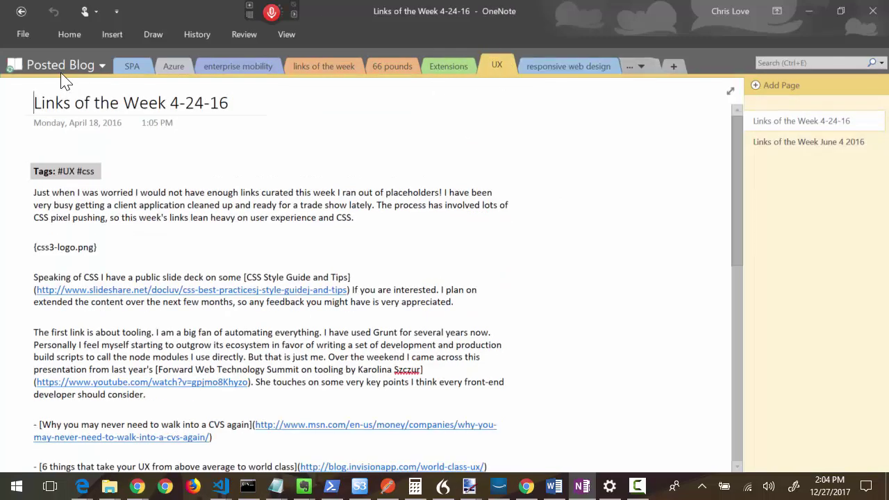
# - View the Posted Blog notebook's PWA section and choose its Progressive Web Apps section
pyautogui.click(638, 68)
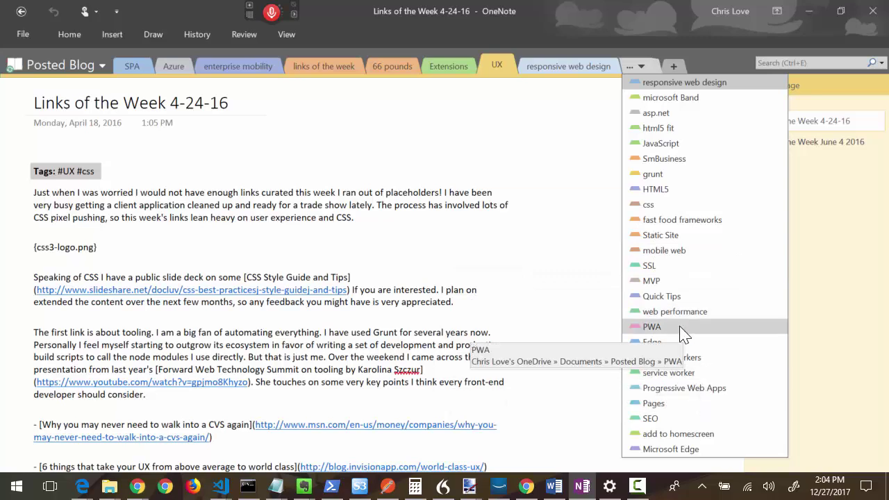
pyautogui.click(653, 326)
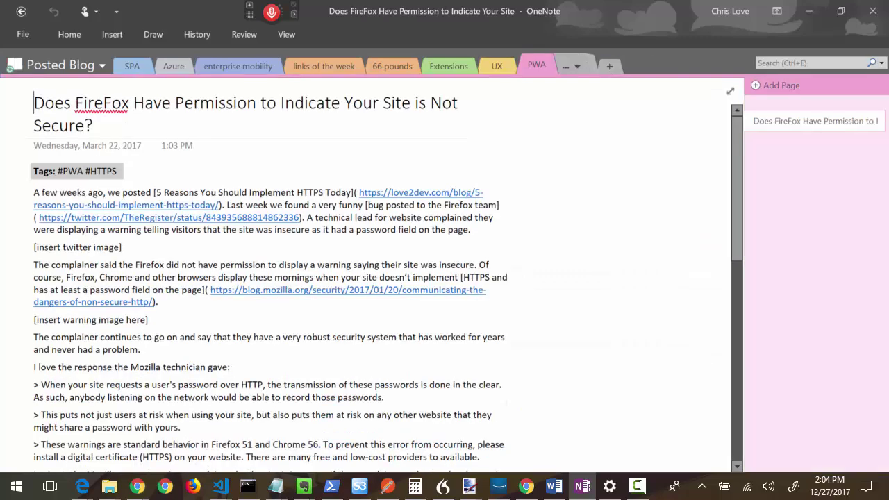
pyautogui.click(575, 65)
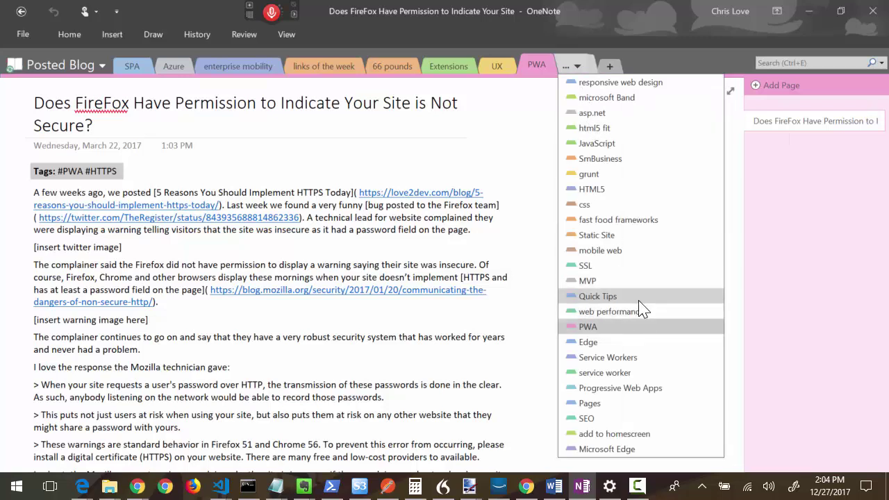
pyautogui.click(623, 391)
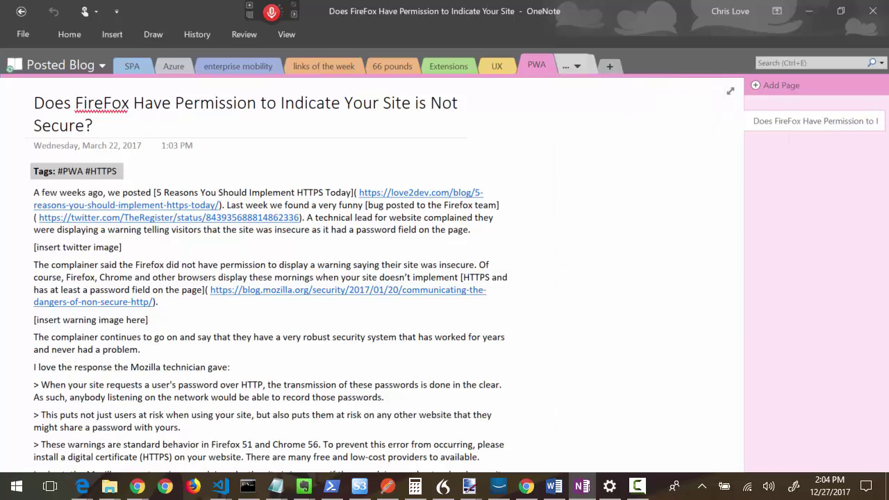